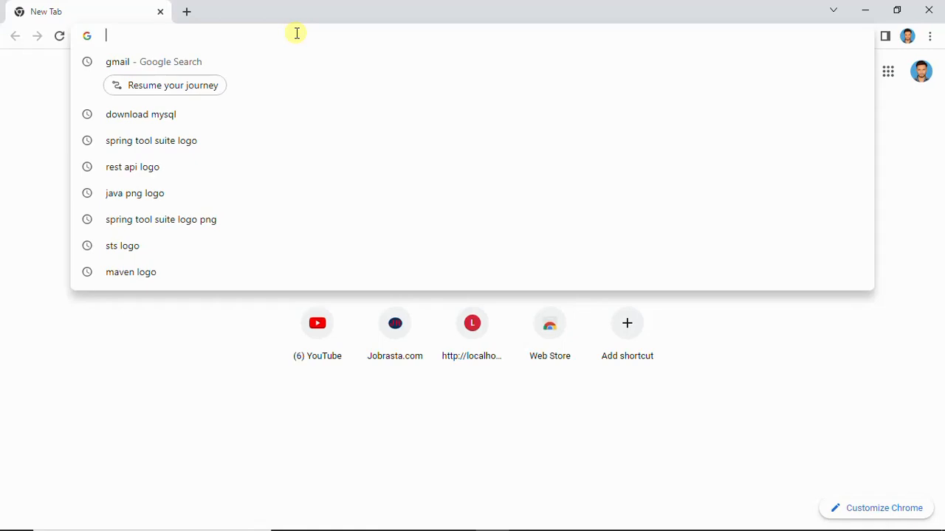
Search the web for "mysql" and open the official mysql.com website from the results
type("mysql")
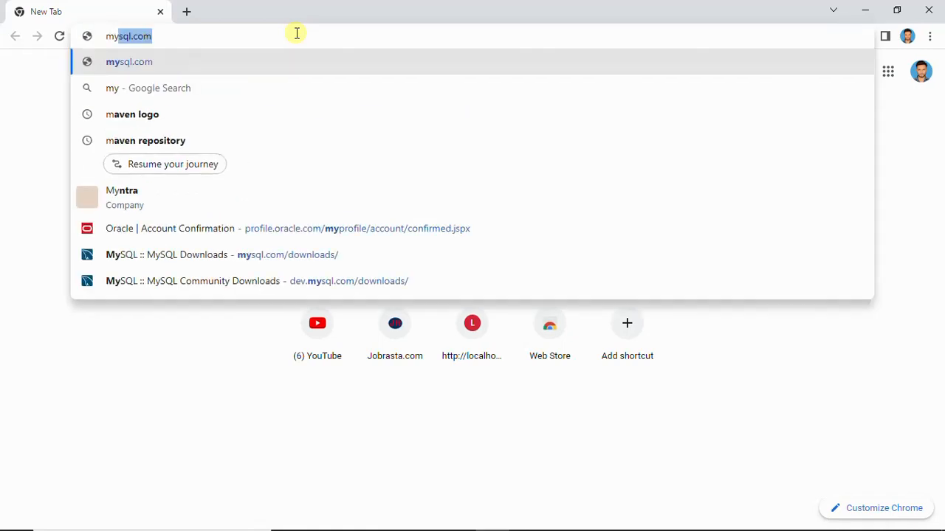
key("Delete")
key("Return")
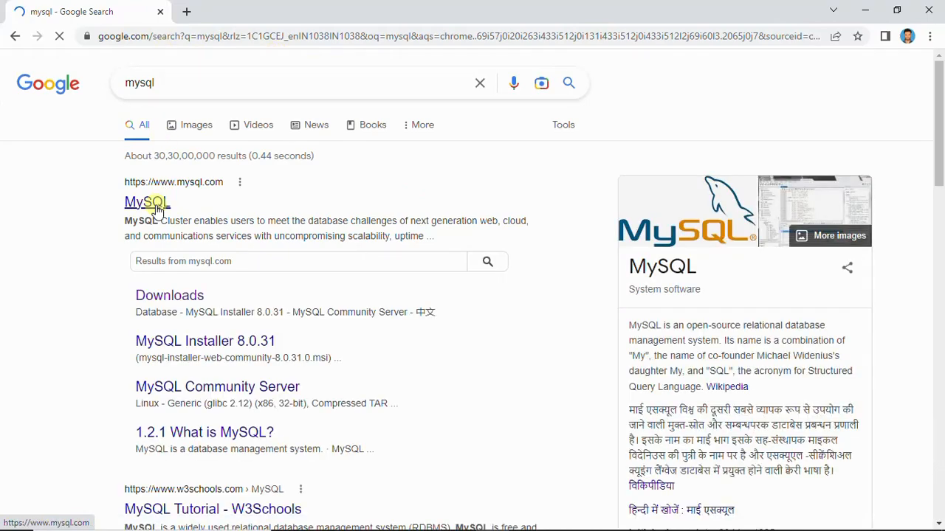
left_click(156, 211)
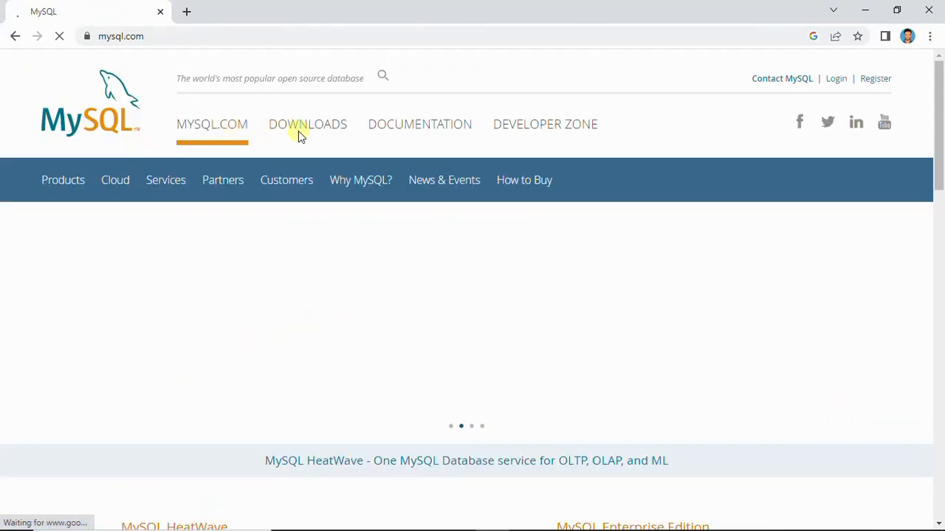
Go to the site's downloads page and open the MySQL Community (GPL) Downloads
scroll(316, 137, "down", 1)
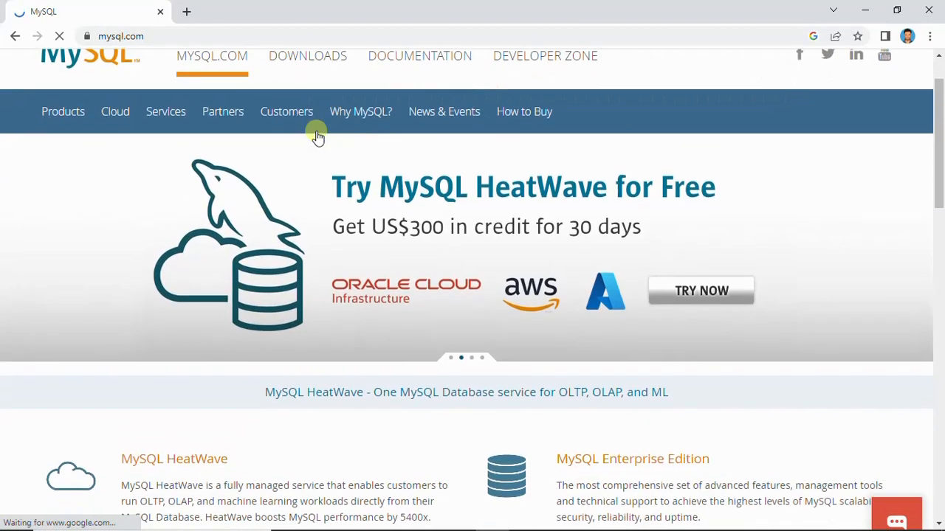
left_click(327, 66)
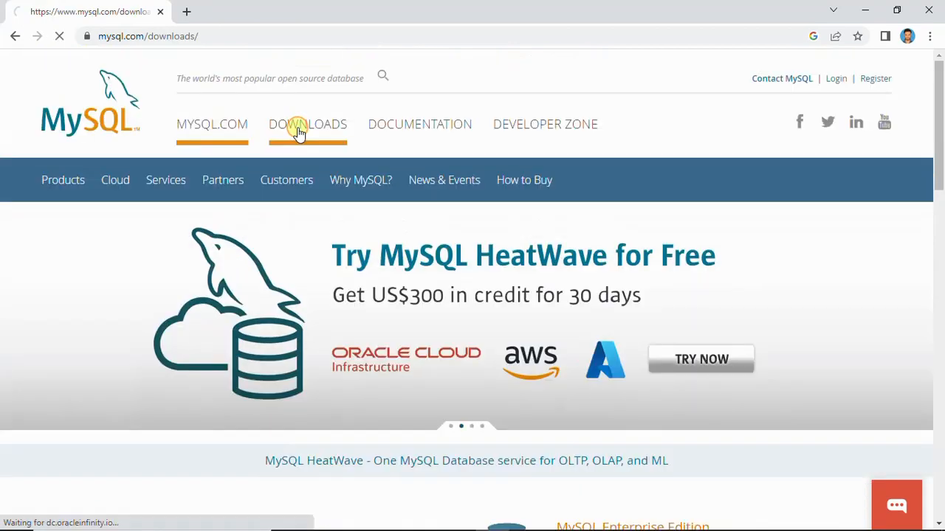
scroll(262, 225, "down", 2)
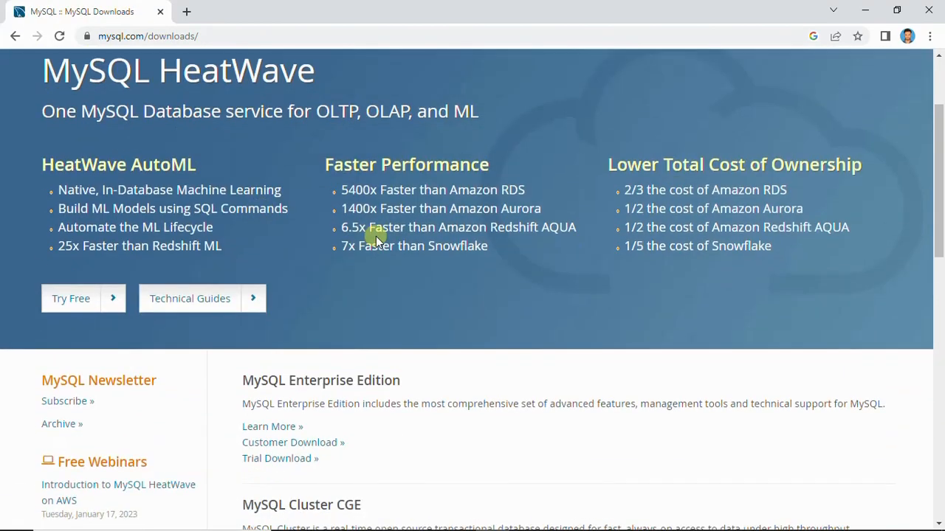
scroll(449, 307, "down", 4)
scroll(449, 307, "down", 1)
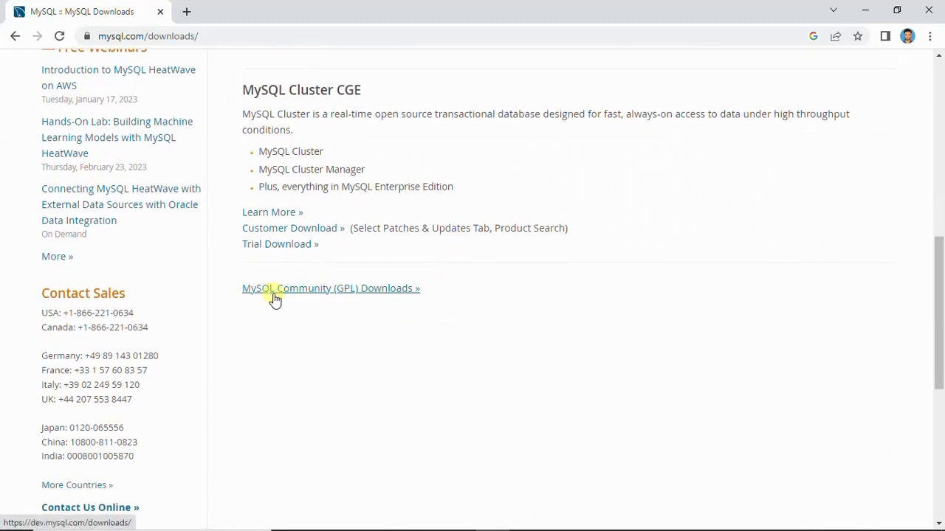
left_click(275, 299)
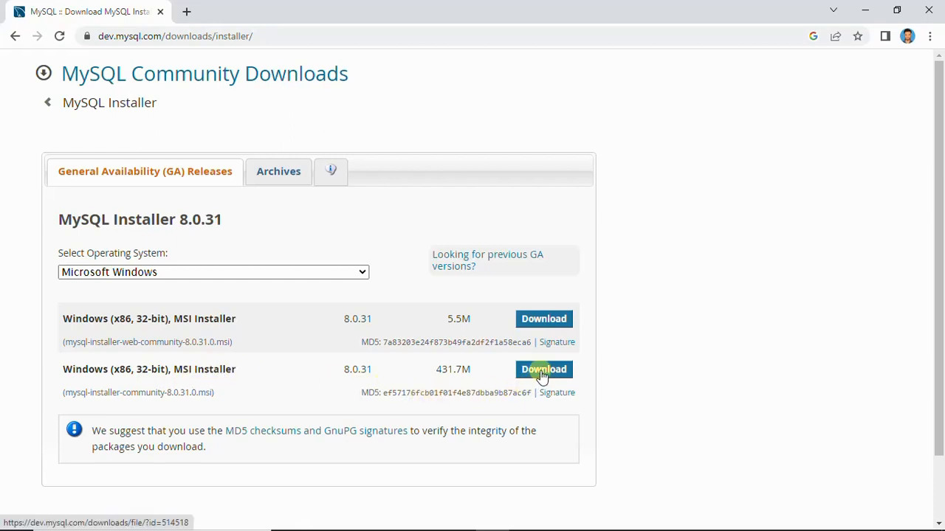
Download the 431.7M Windows MSI installer (mysql-installer-community-8.0.31.0.msi) without logging in or signing up
scroll(443, 389, "down", 1)
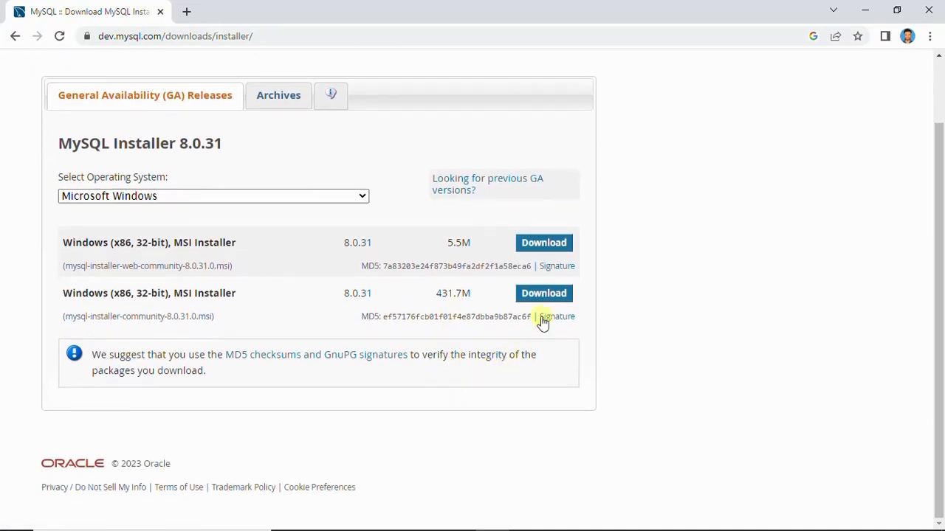
left_click(527, 296)
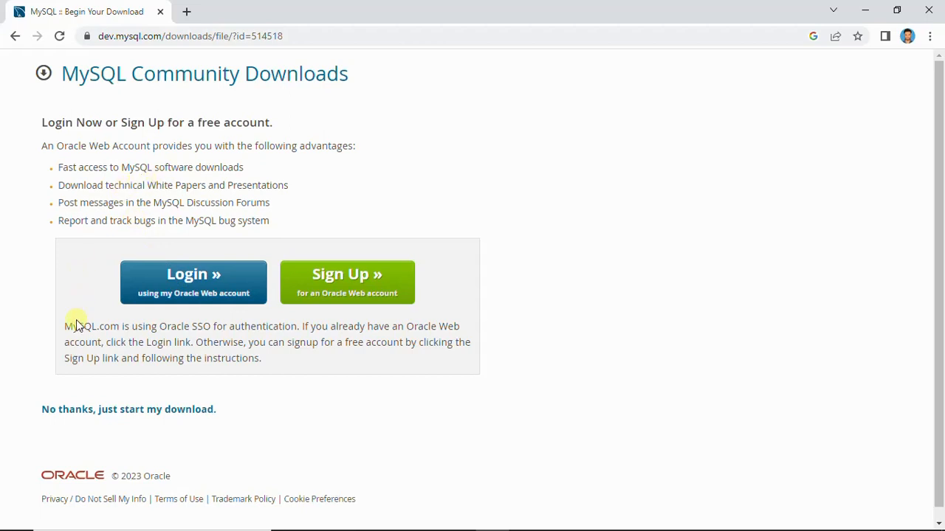
scroll(77, 325, "down", 1)
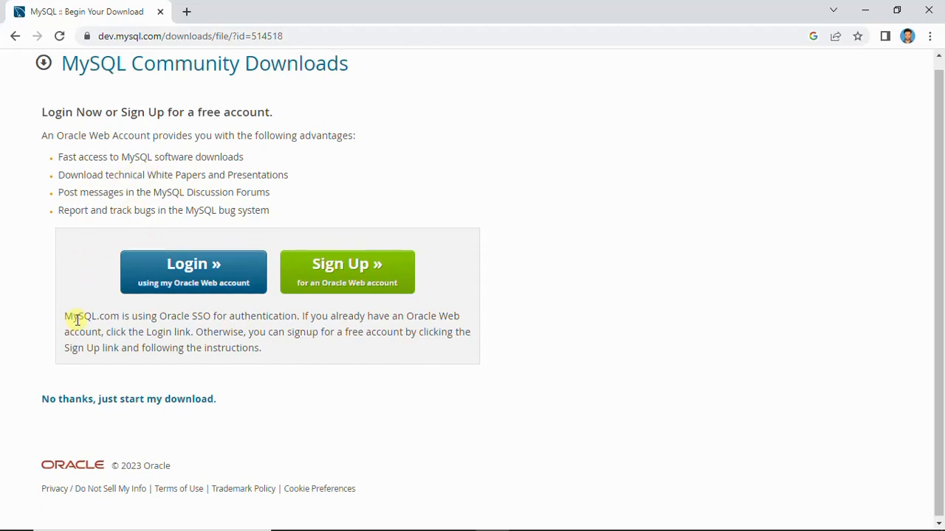
left_click(67, 405)
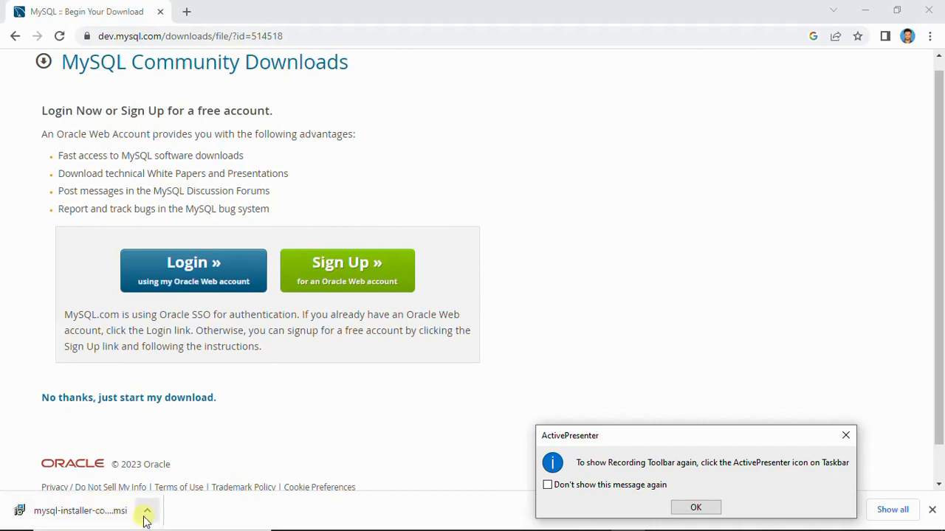
Launch the downloaded MySQL installer and agree to apply the mandatory installer upgrade
left_click(87, 519)
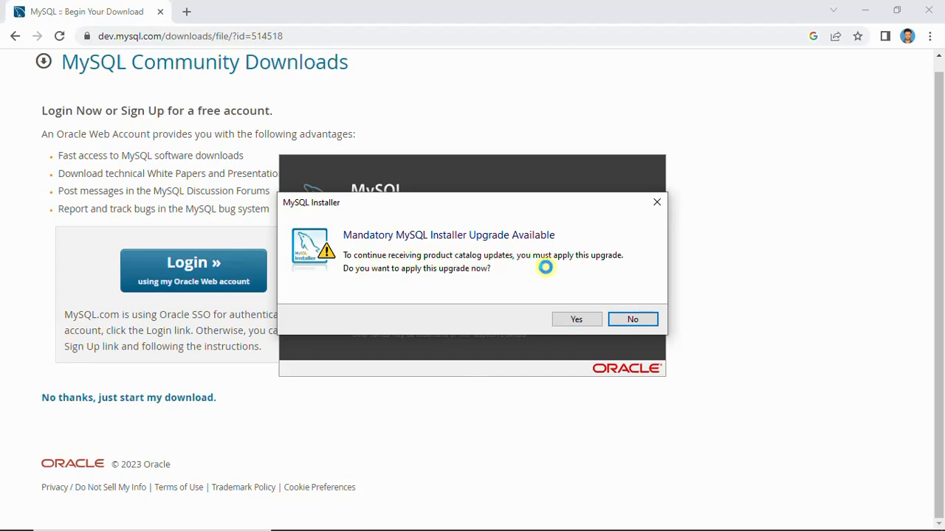
left_click(576, 319)
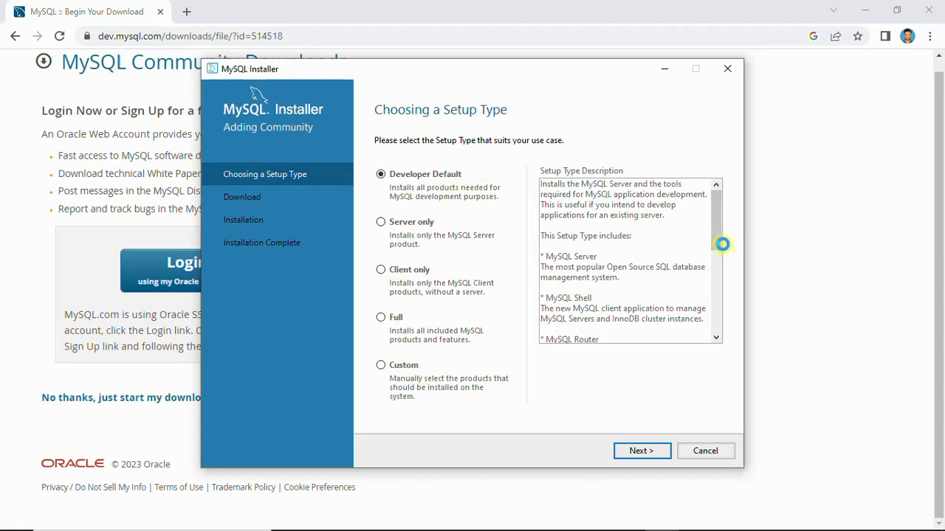
Review the Developer Default description, choose the Custom setup type instead and proceed to product selection
scroll(719, 295, "down", 7)
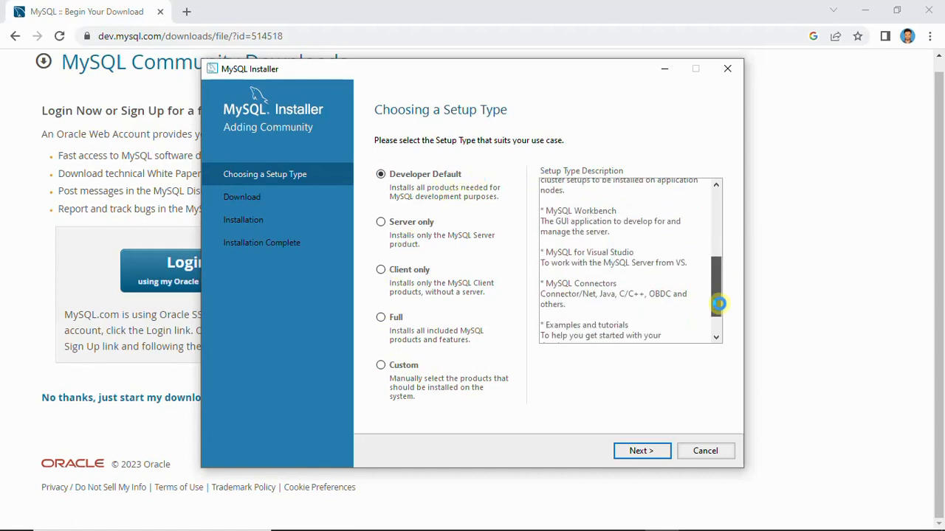
left_click(381, 363)
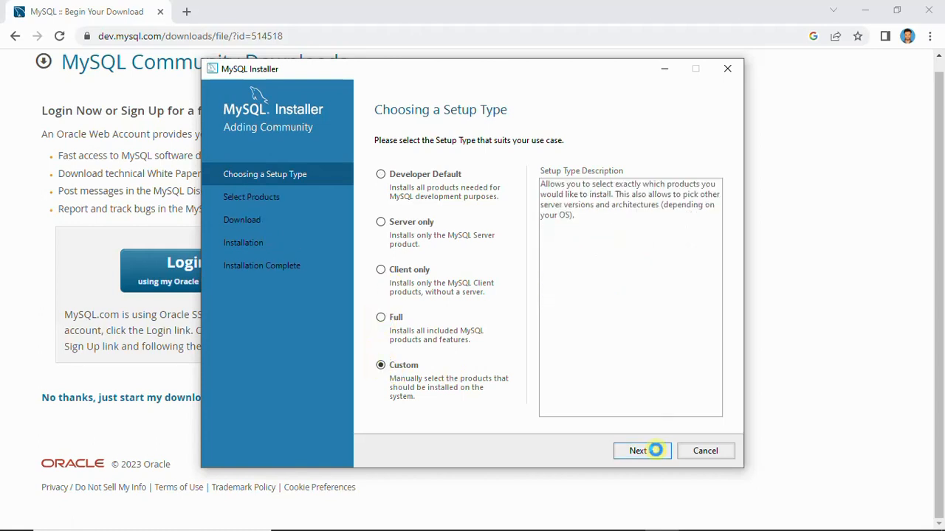
left_click(655, 451)
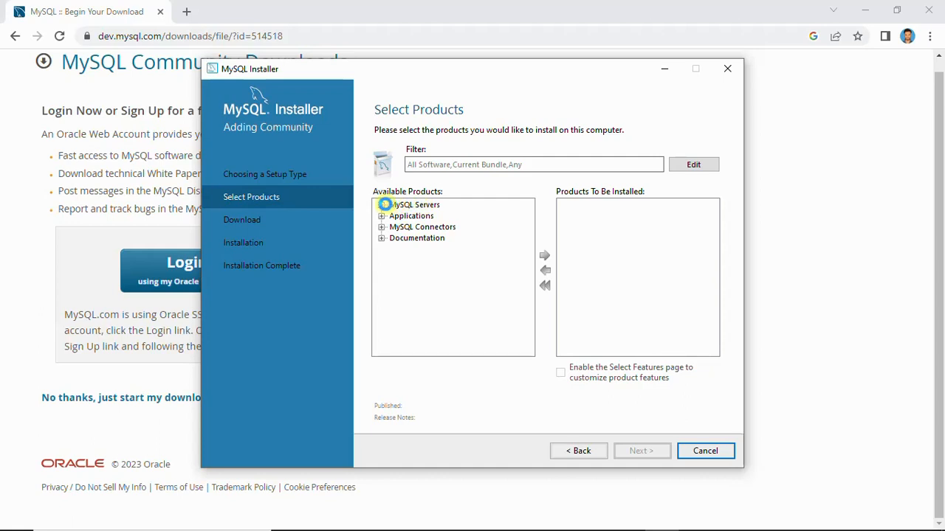
Add MySQL Server 8.0.31 - X64 to the products to be installed
left_click(383, 205)
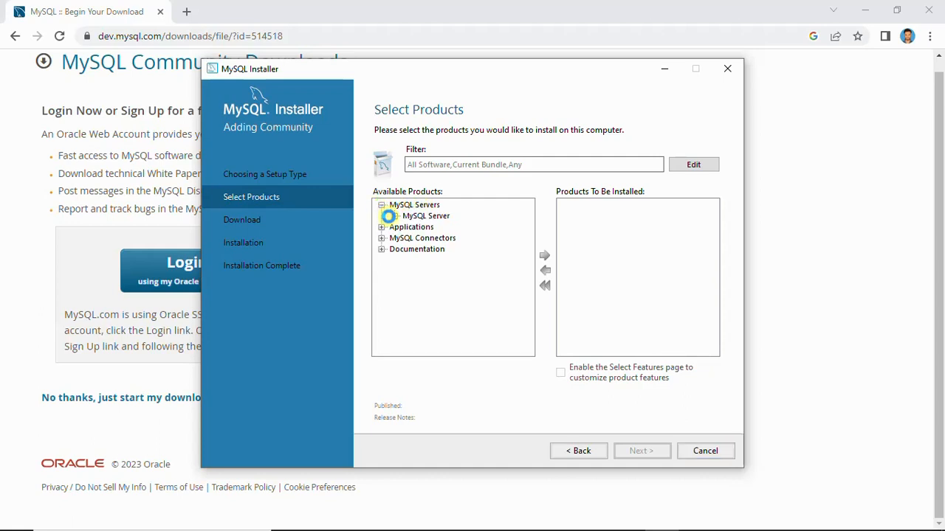
left_click(394, 215)
left_click(408, 226)
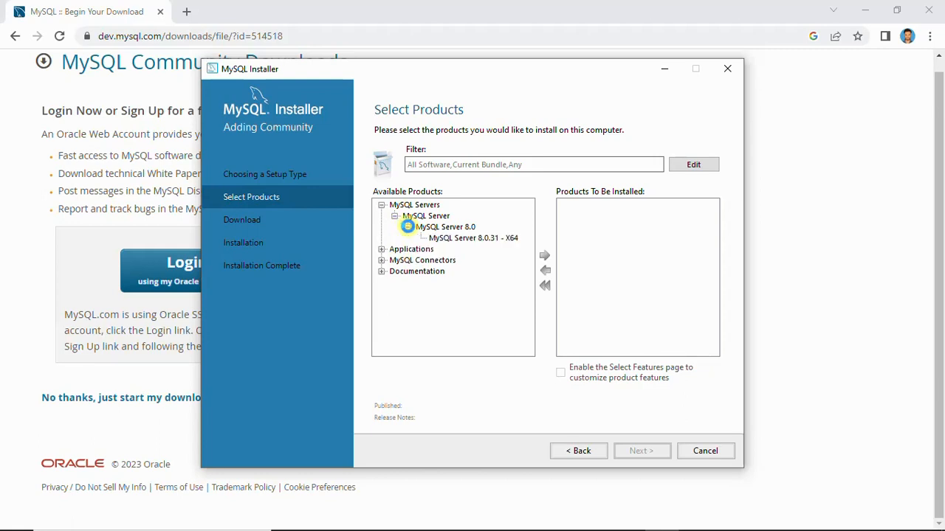
left_click(446, 237)
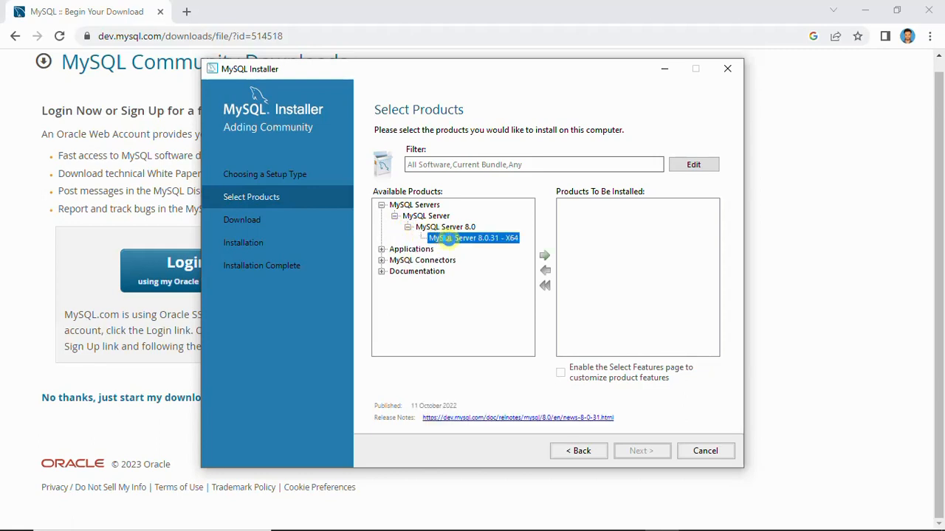
left_click(548, 254)
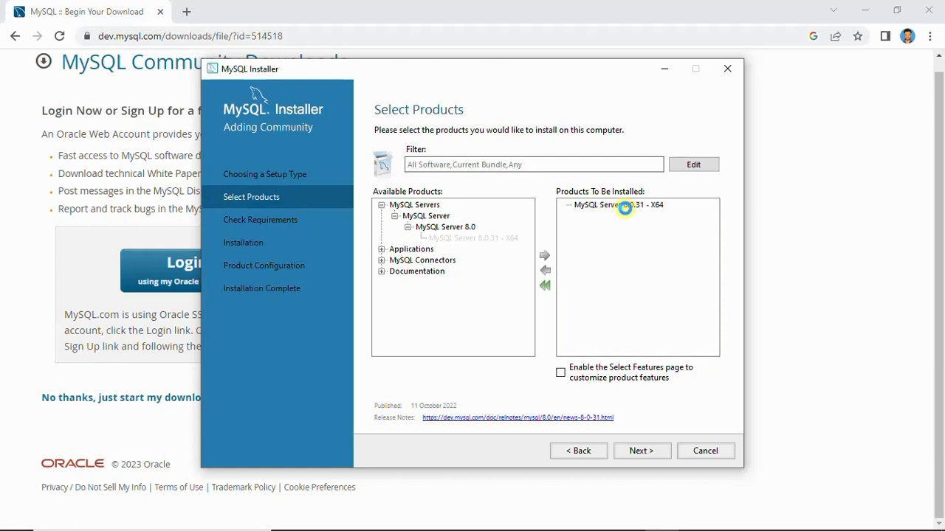
Add MySQL Workbench 8.0.31 - X64 from the Applications category to the products to be installed
left_click(381, 248)
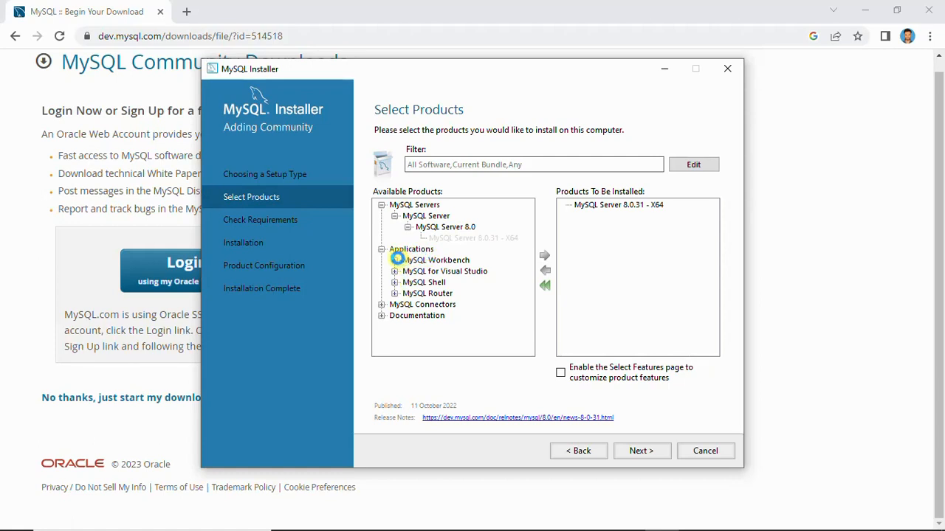
left_click(394, 260)
left_click(409, 271)
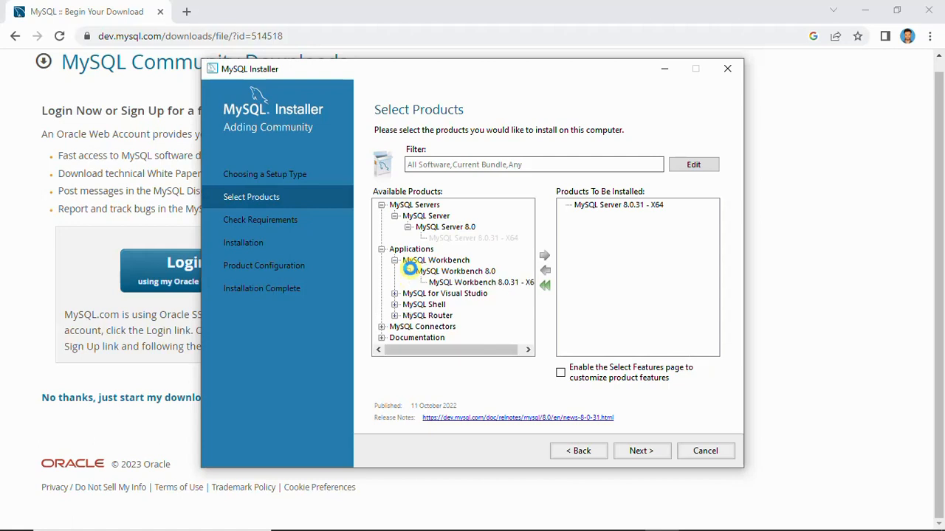
left_click(443, 282)
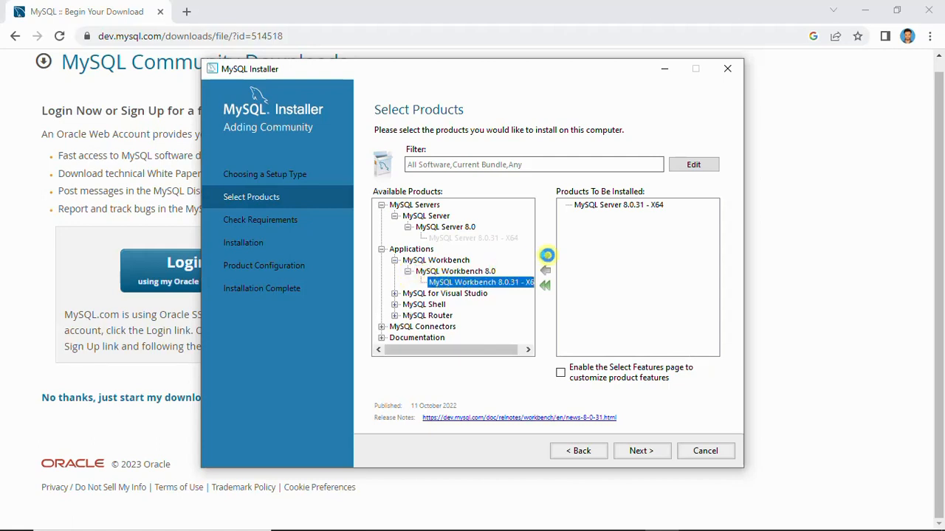
left_click(547, 254)
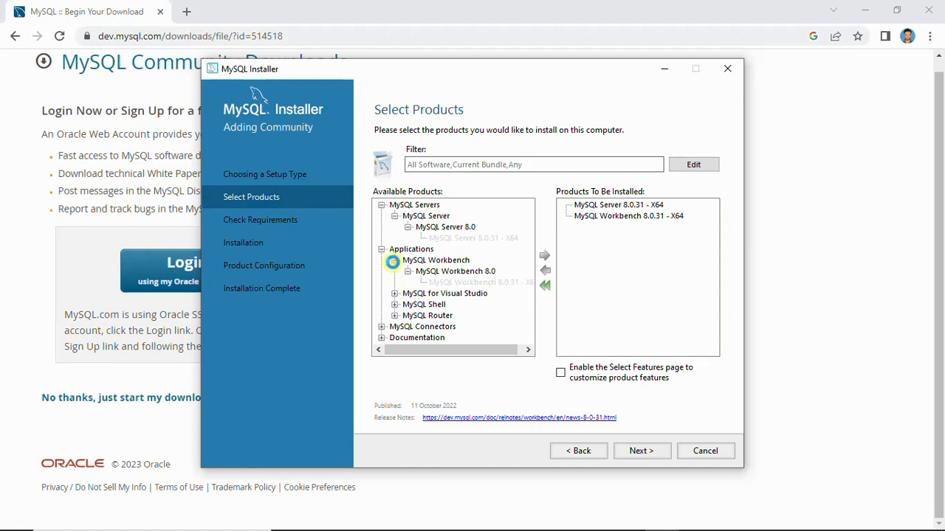
Add MySQL Shell 8.0.31 - X64 to the products to be installed
left_click(394, 260)
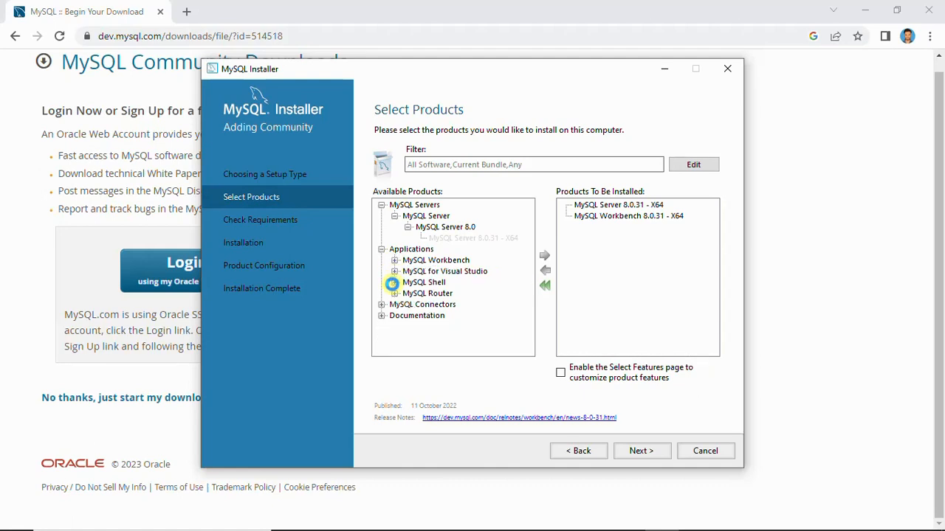
left_click(393, 282)
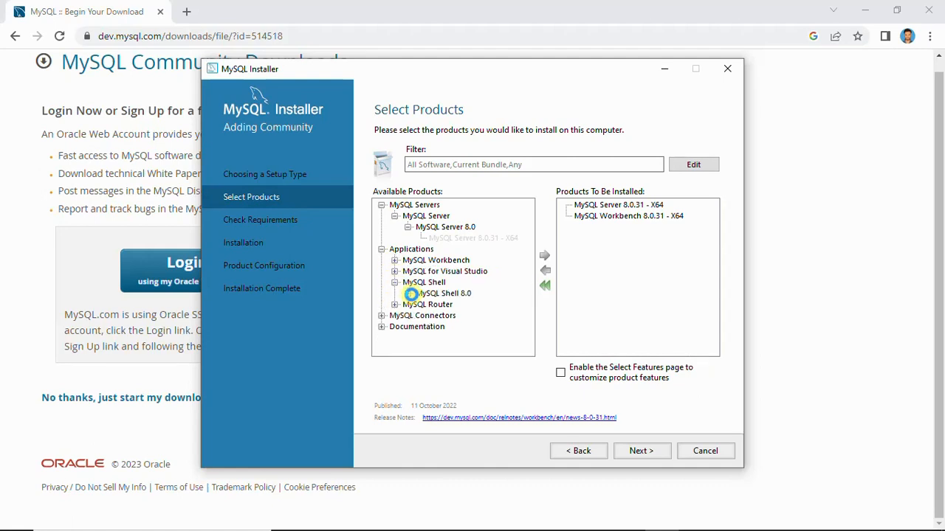
left_click(407, 293)
left_click(473, 304)
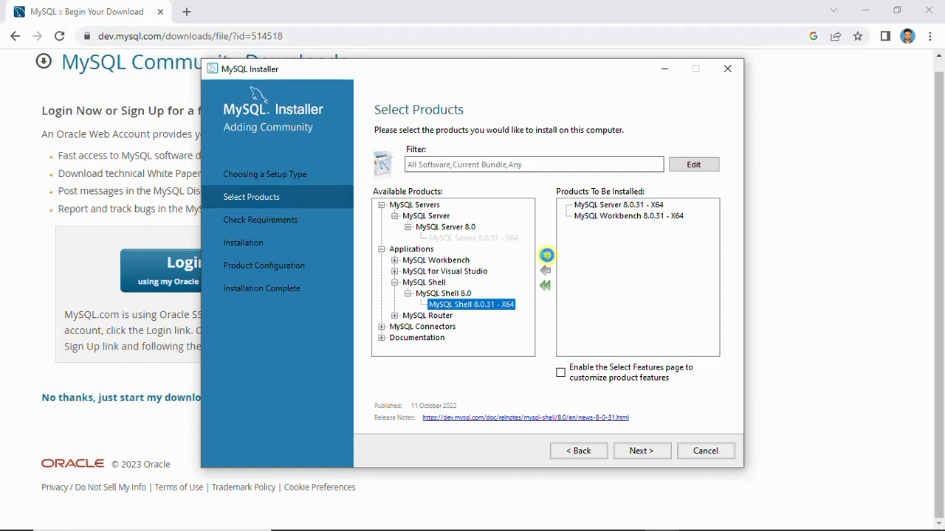
left_click(547, 255)
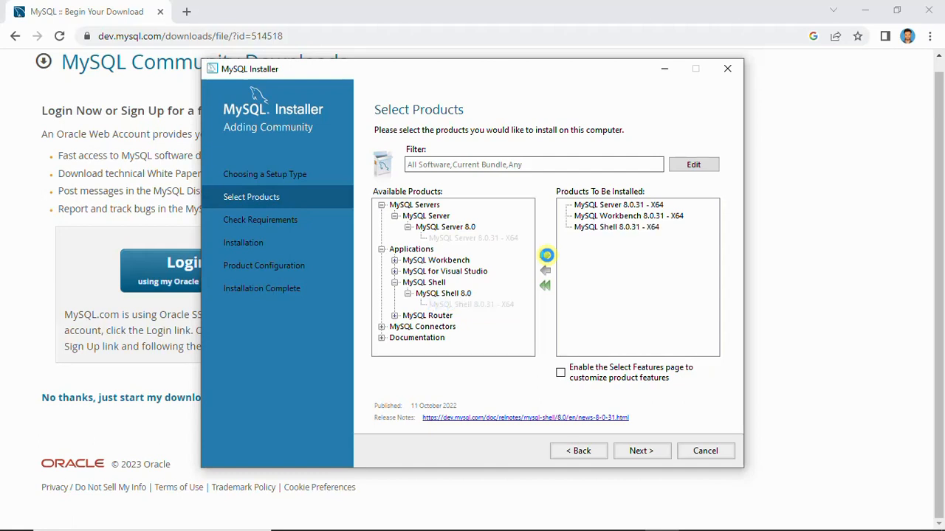
Proceed to the requirements check and resolve it by installing the Microsoft Visual C++ 2015-2019 Redistributable (x64), accepting its license terms
left_click(628, 453)
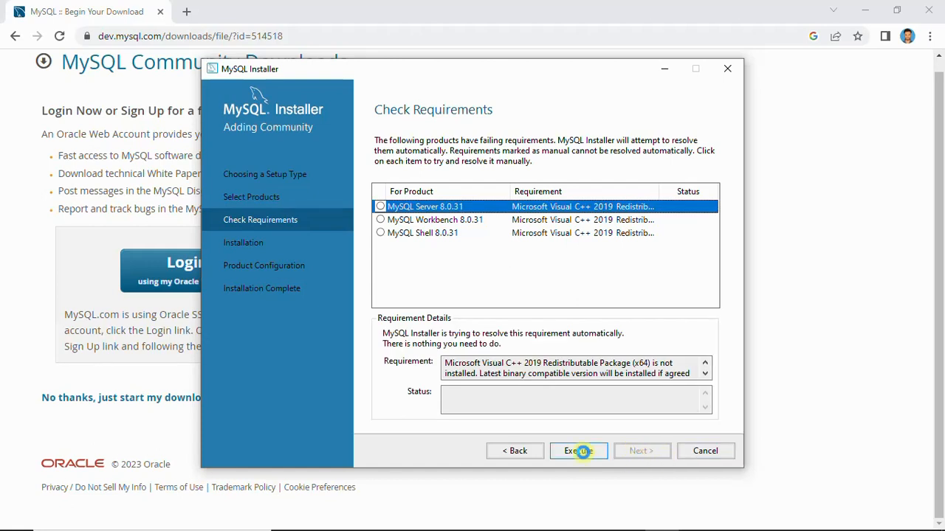
left_click(580, 451)
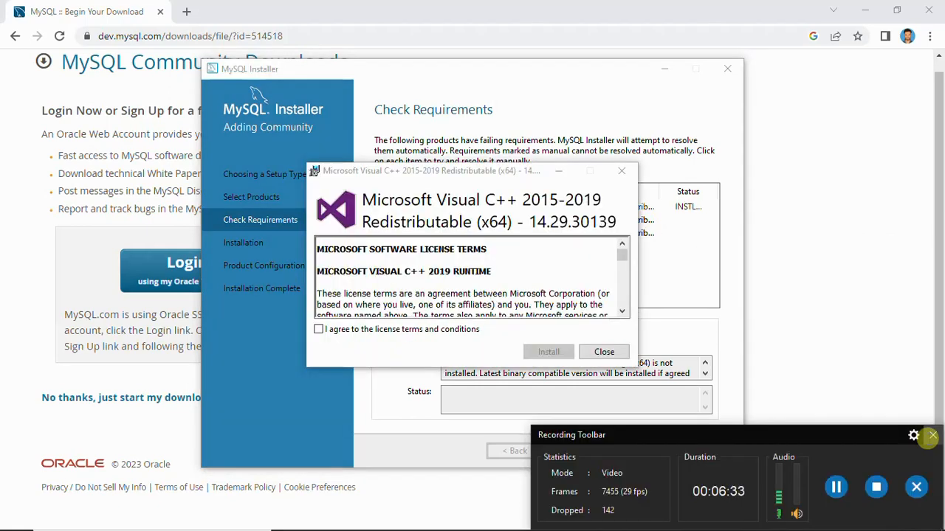
left_click(931, 435)
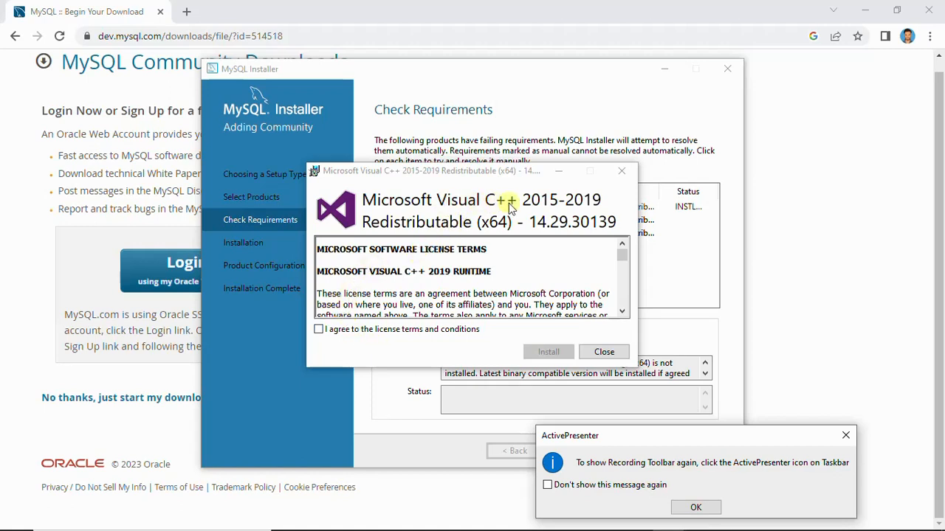
left_click(320, 330)
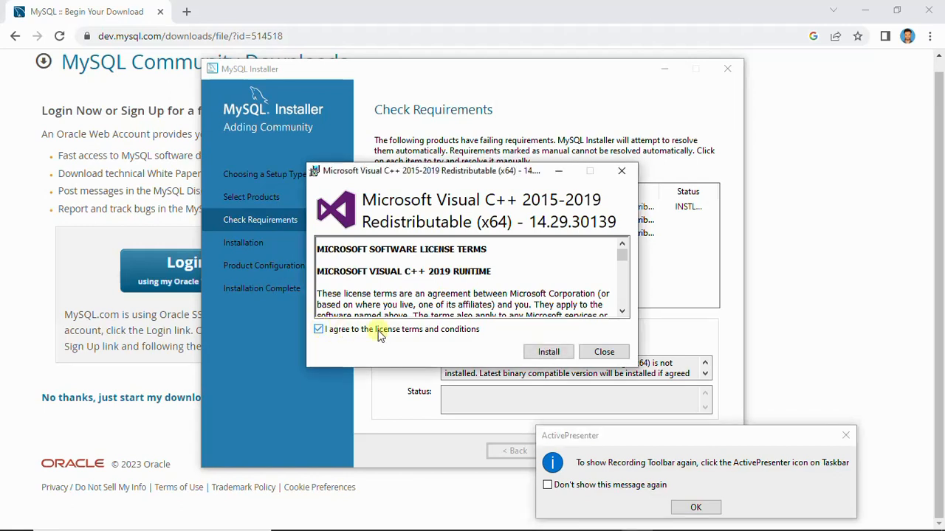
left_click(547, 354)
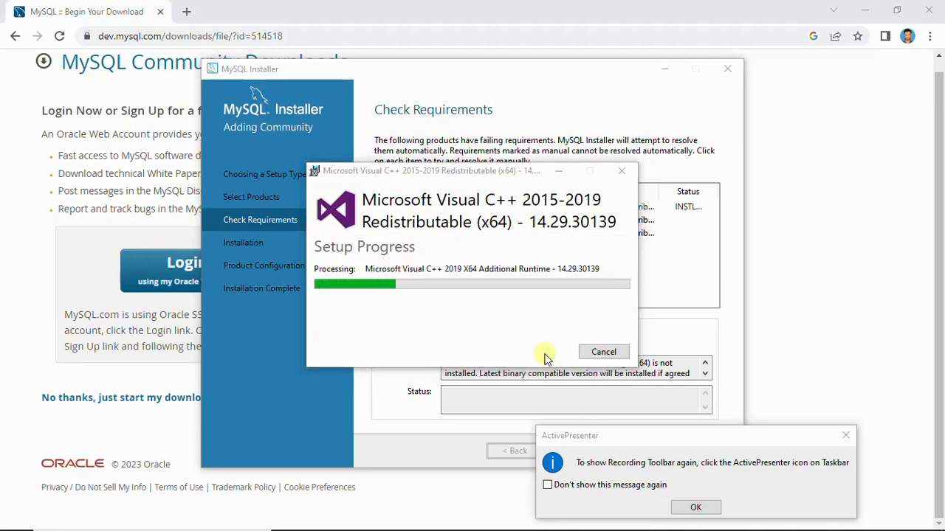
left_click(694, 508)
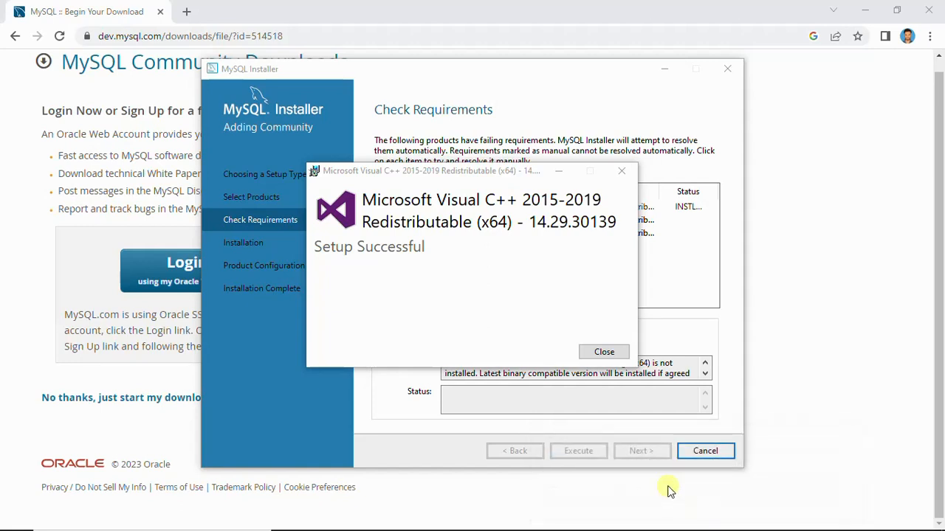
Close the finished Visual C++ redistributable setup and start installing MySQL Server, Workbench and Shell 8.0.31
left_click(604, 353)
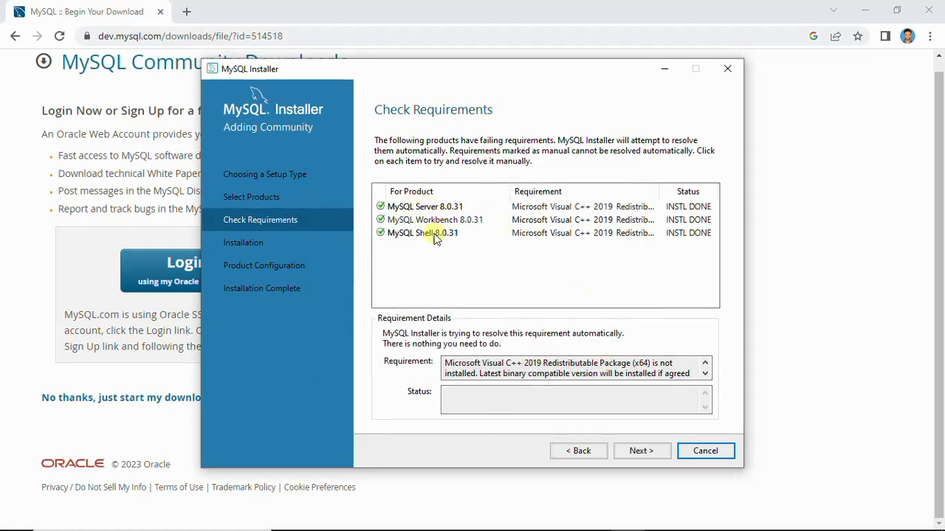
left_click(639, 453)
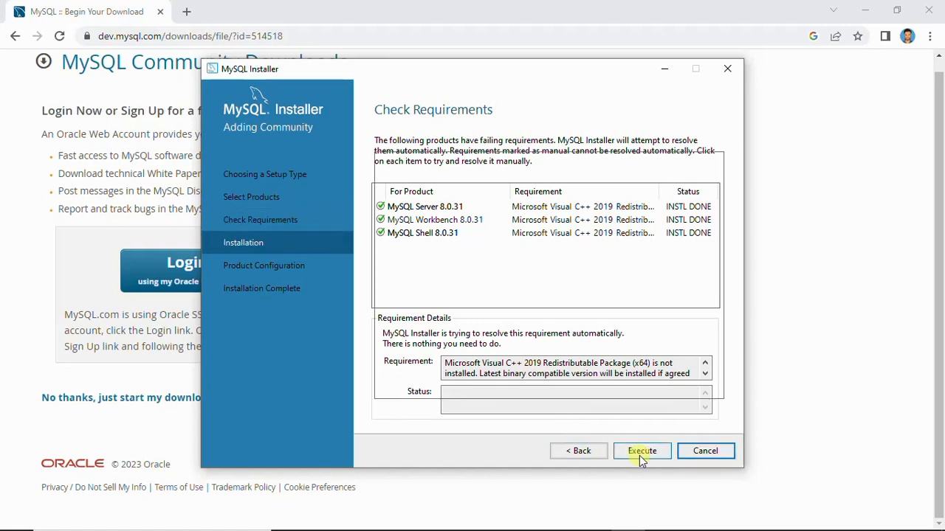
left_click(647, 451)
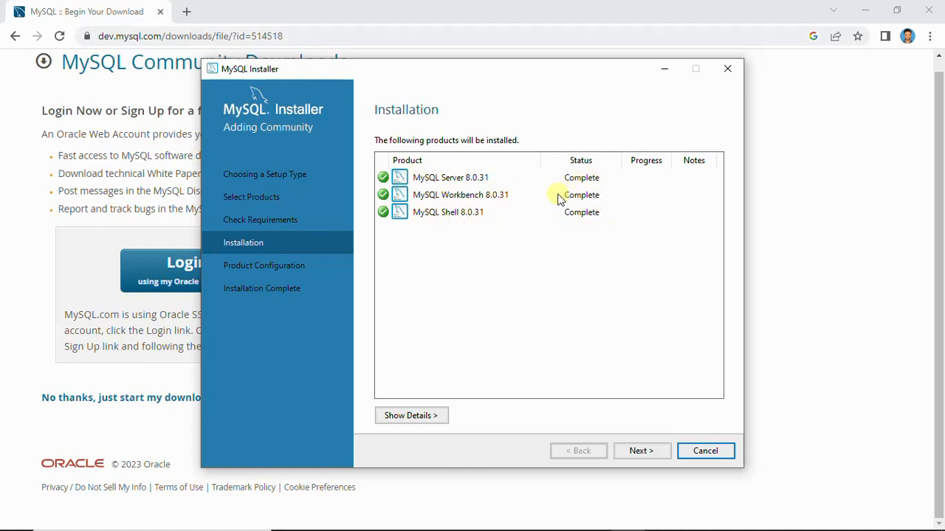
Proceed through MySQL Server's configuration, keeping Development Computer, TCP/IP port 3306 and strong password encryption for authentication
left_click(633, 451)
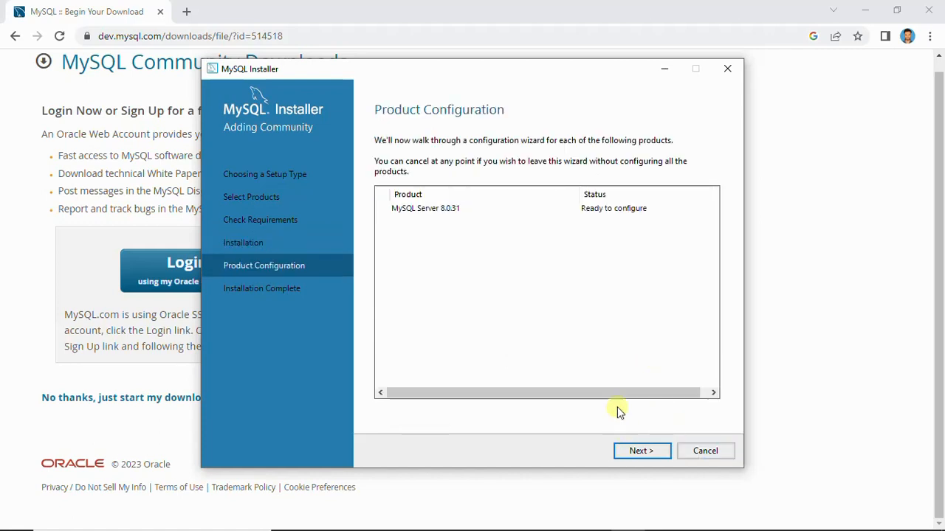
left_click(632, 452)
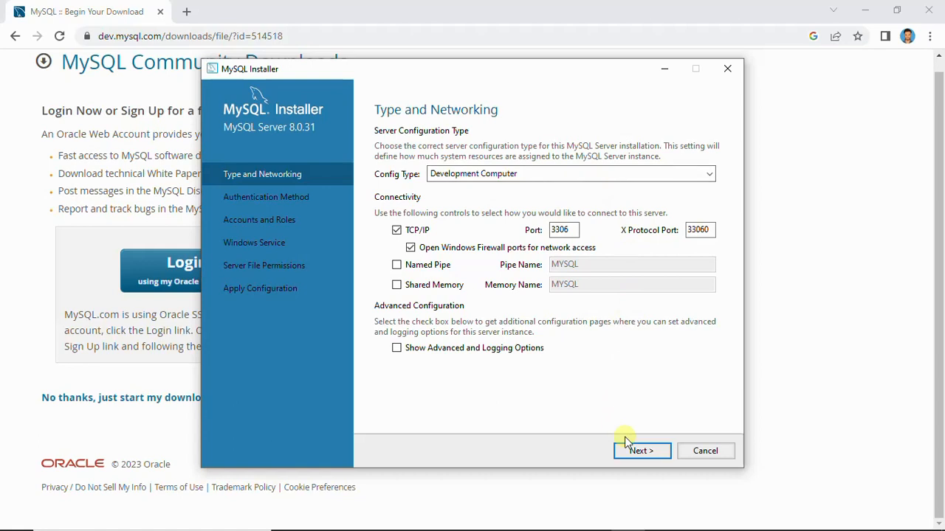
left_click(641, 451)
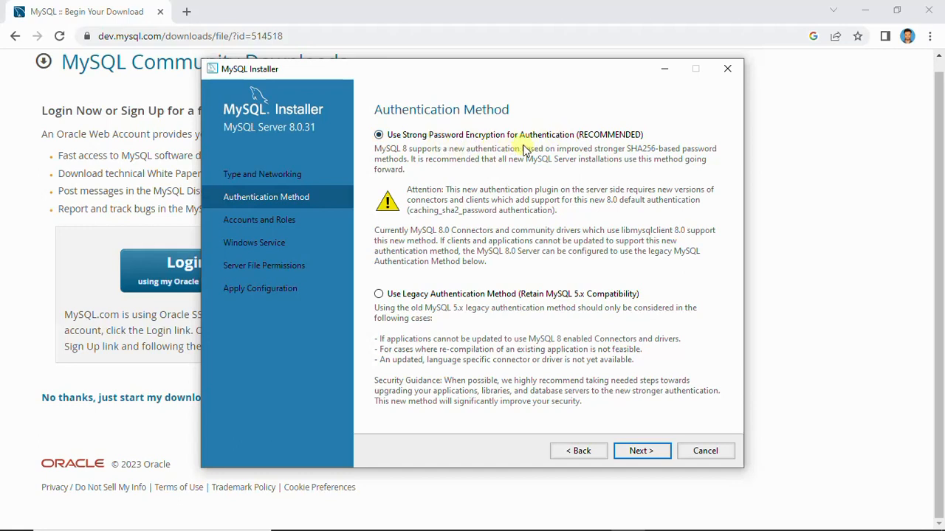
left_click(640, 451)
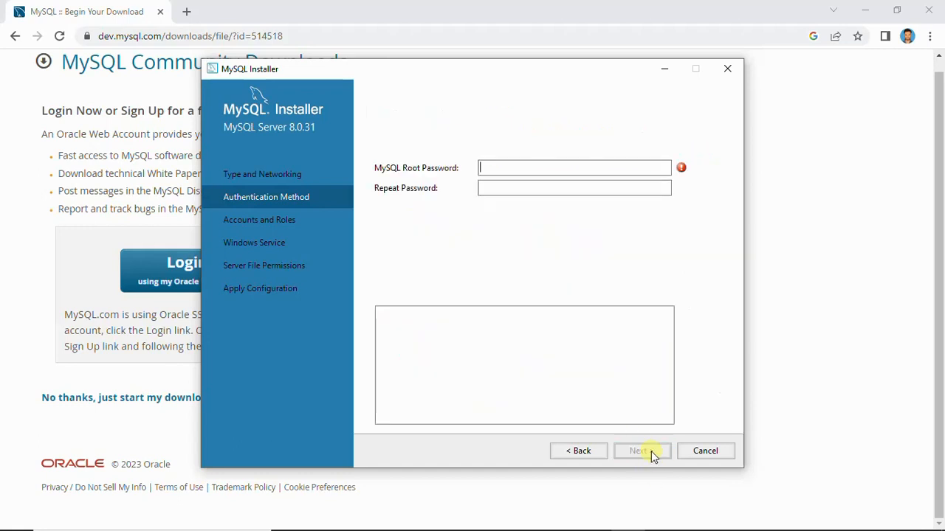
Enter and repeat the MySQL root account password, and continue to the Windows service settings
left_click(536, 169)
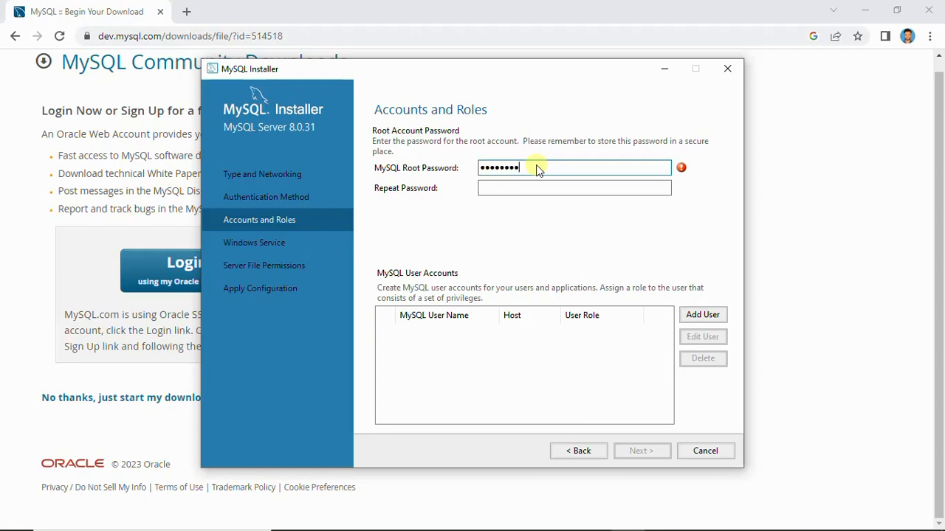
left_click(567, 191)
type("•••")
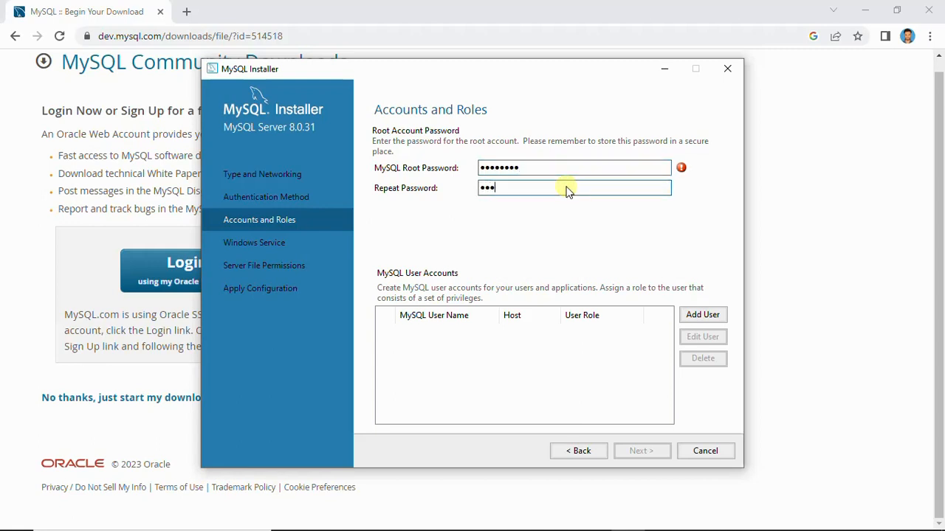
type("••••")
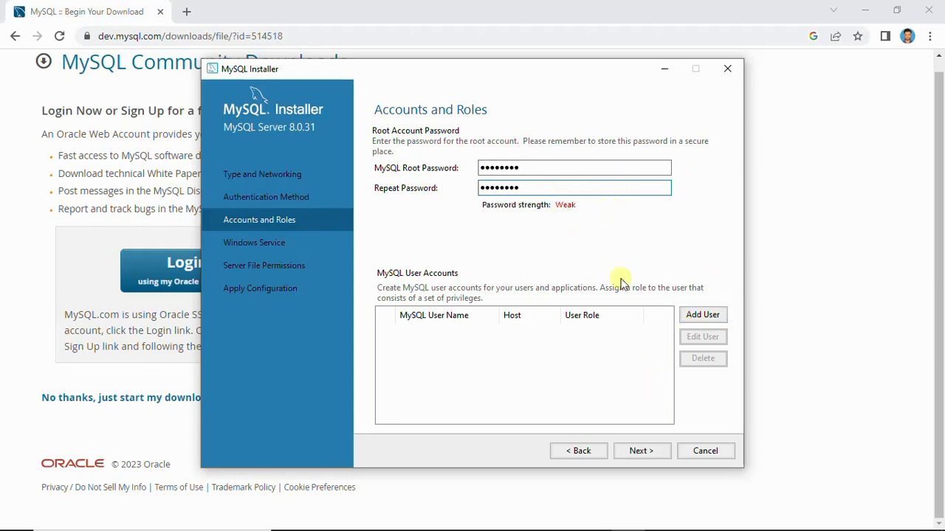
left_click(640, 451)
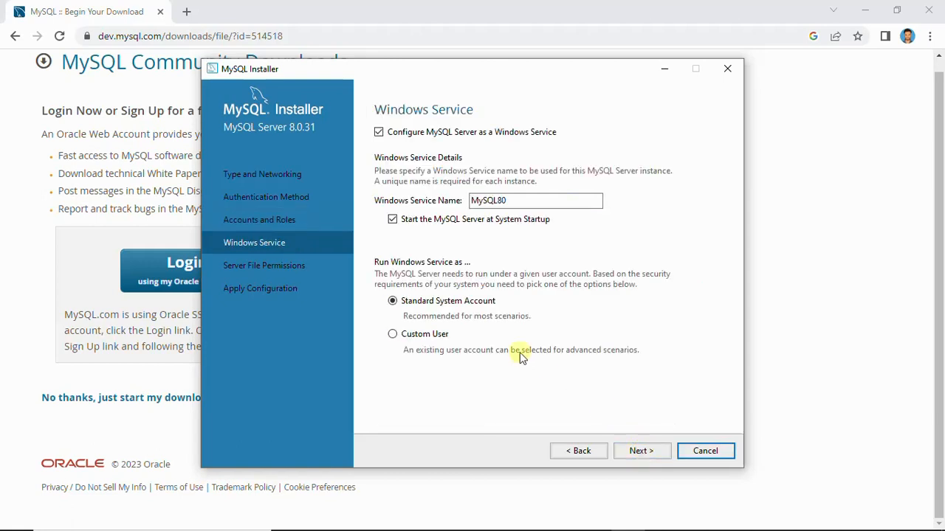
Look at the Custom User option, keep the MySQL80 service running under the Standard System Account, and continue
left_click(393, 335)
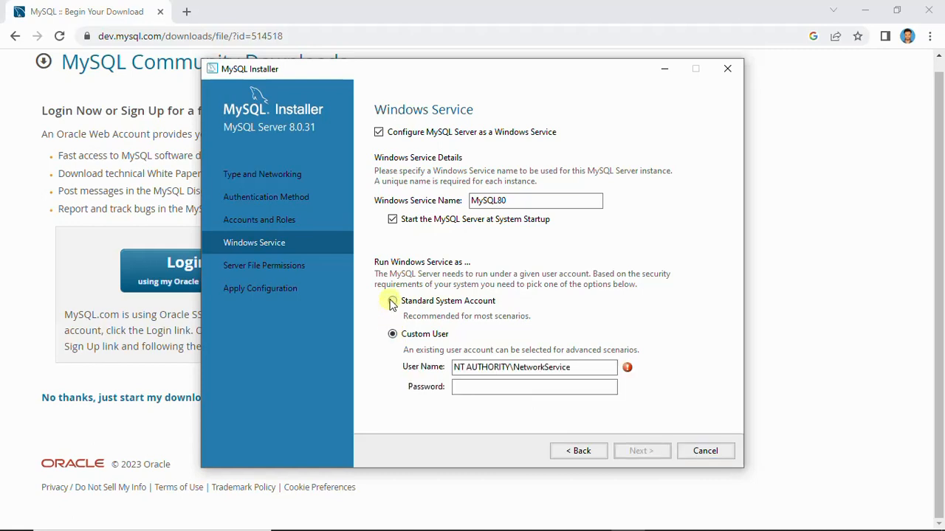
left_click(392, 302)
left_click(639, 451)
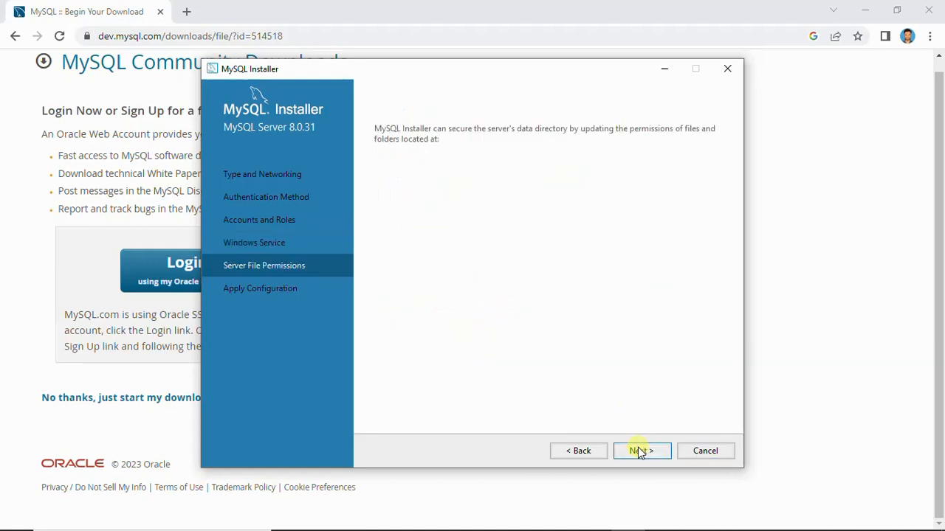
Accept the default server file permissions and apply the MySQL Server 8.0.31 configuration
left_click(640, 451)
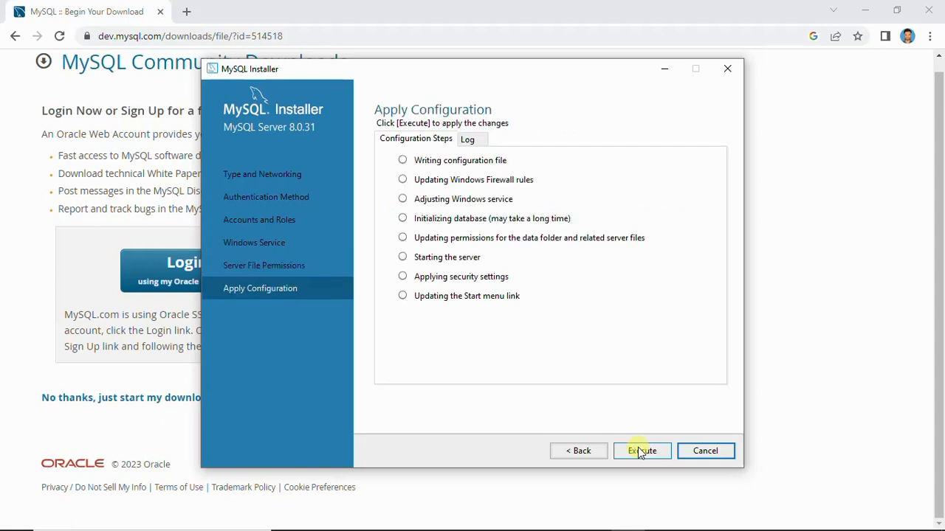
left_click(639, 451)
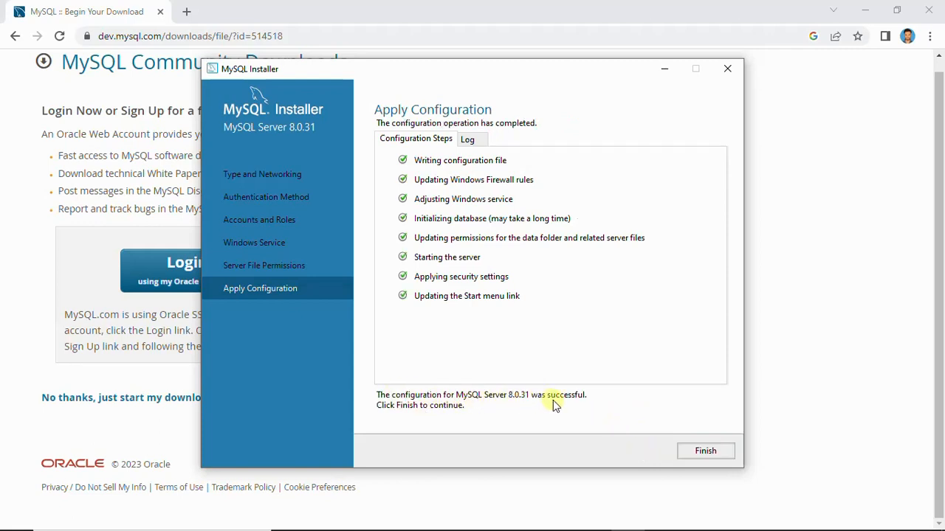
left_click(688, 451)
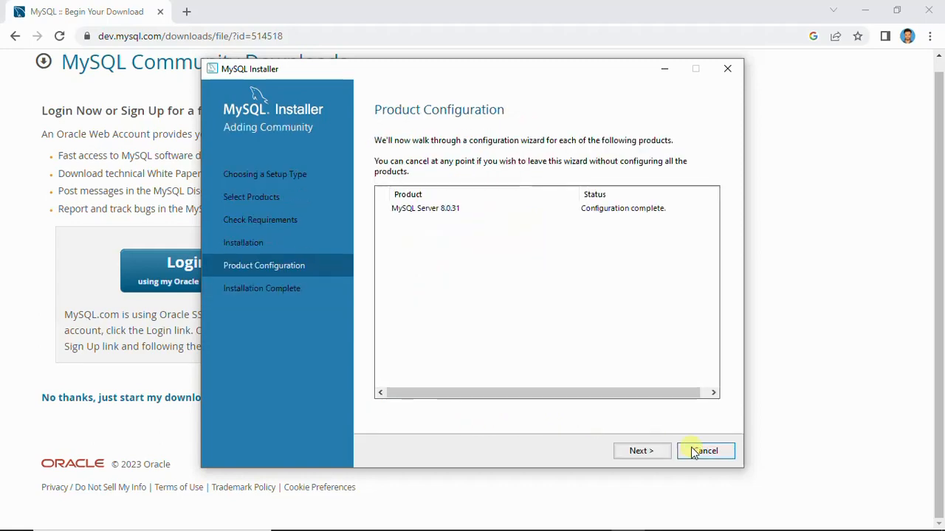
Finish the setup with MySQL Workbench and MySQL Shell launching, minimize Workbench and maximize the Shell window
left_click(647, 452)
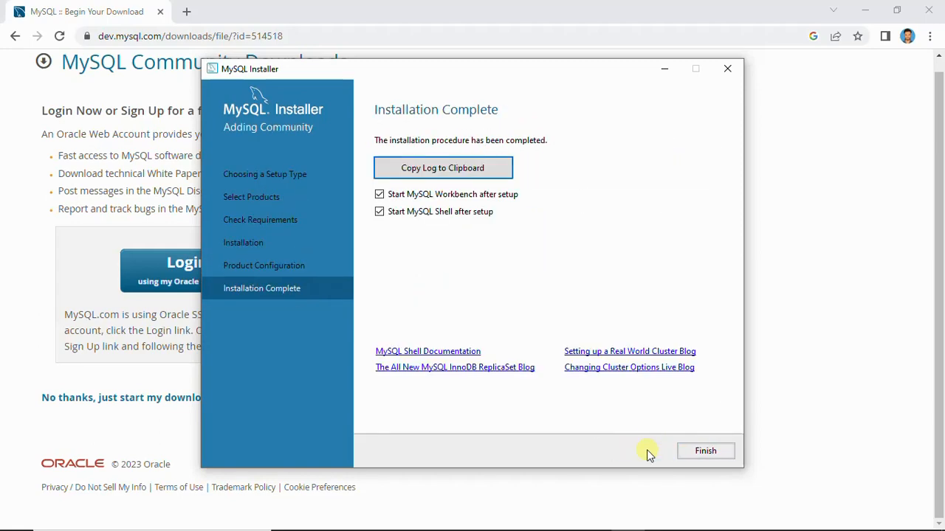
left_click(705, 450)
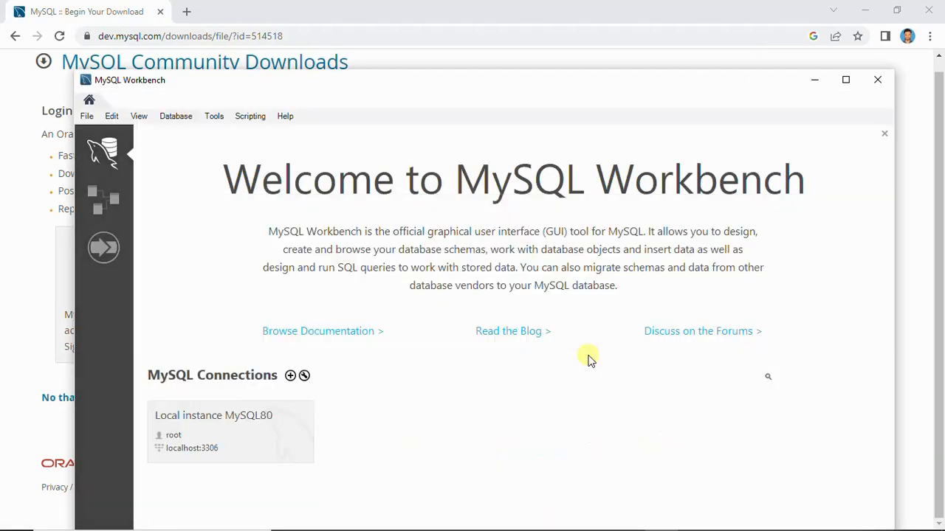
left_click(815, 80)
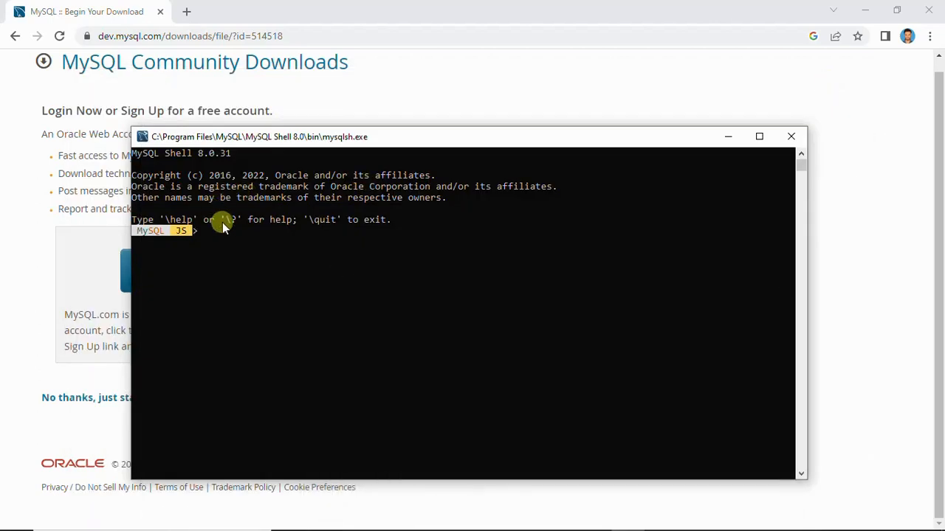
left_click(758, 135)
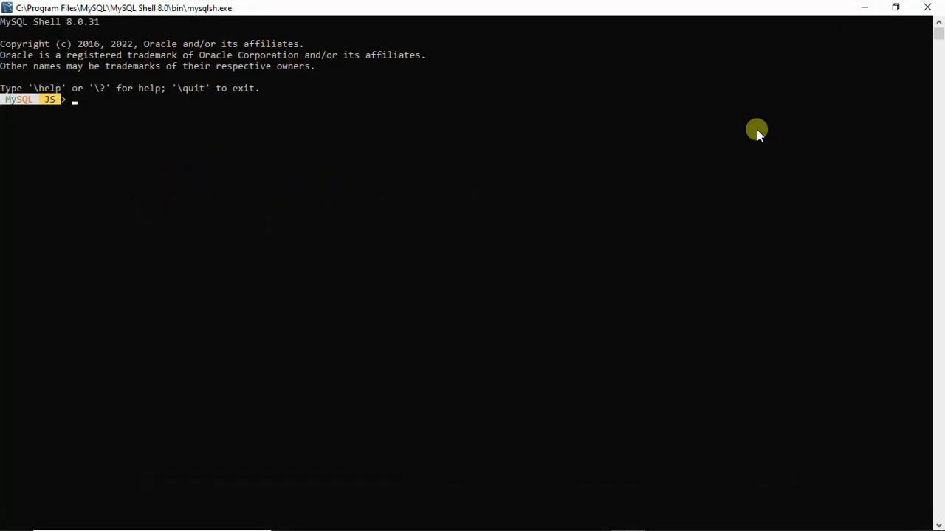
In File Explorer, open C:\Program Files\MySQL\MySQL Server 8.0\bin and copy the folder's path
left_click(357, 525)
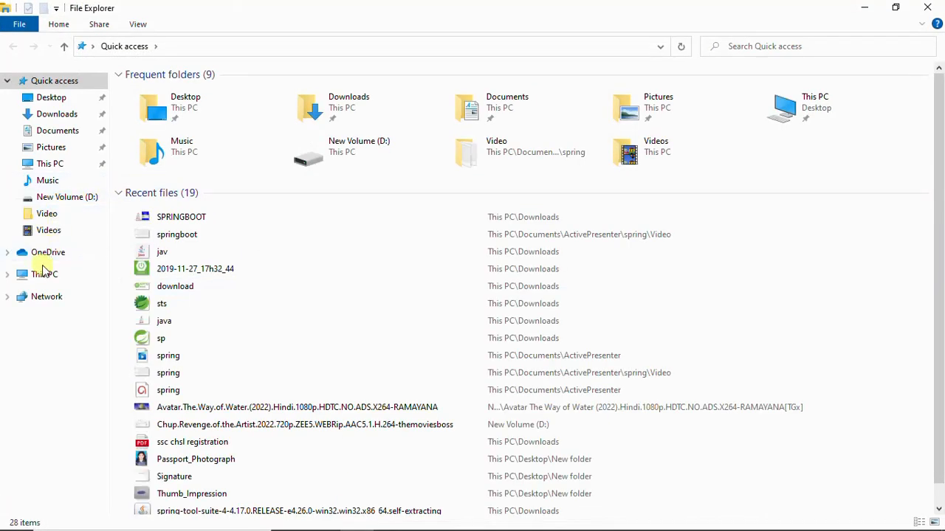
left_click(42, 273)
double_click(226, 195)
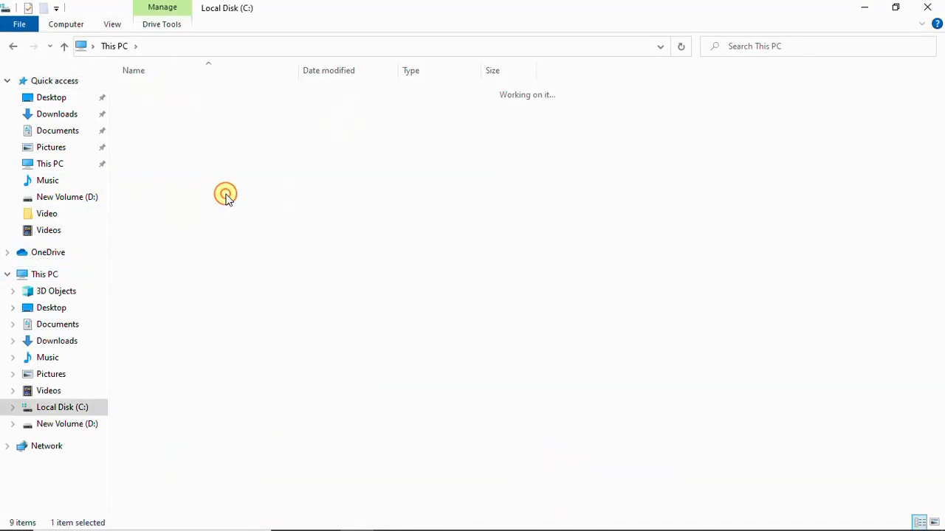
double_click(177, 120)
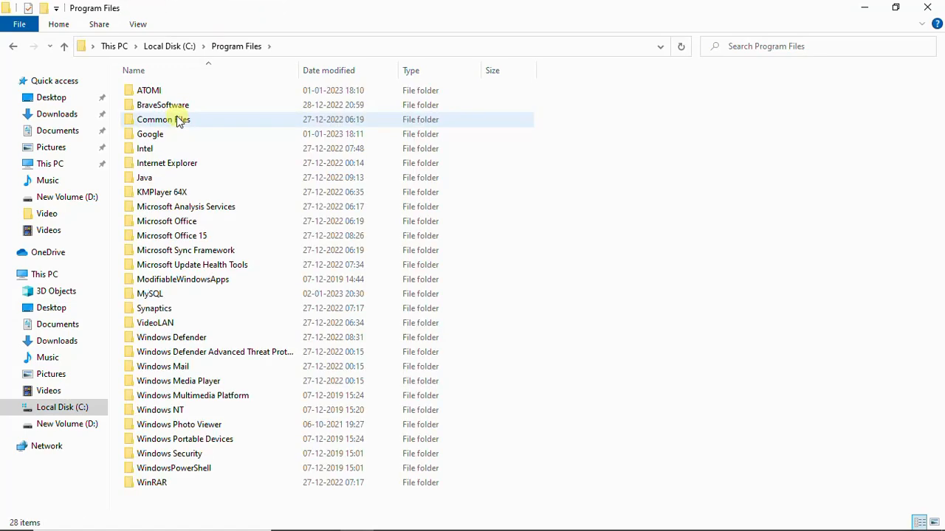
double_click(151, 294)
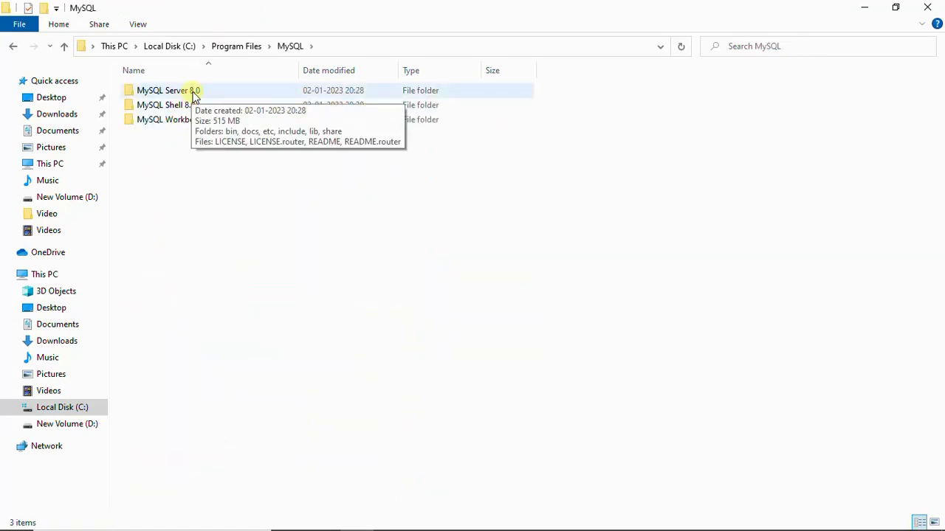
double_click(200, 94)
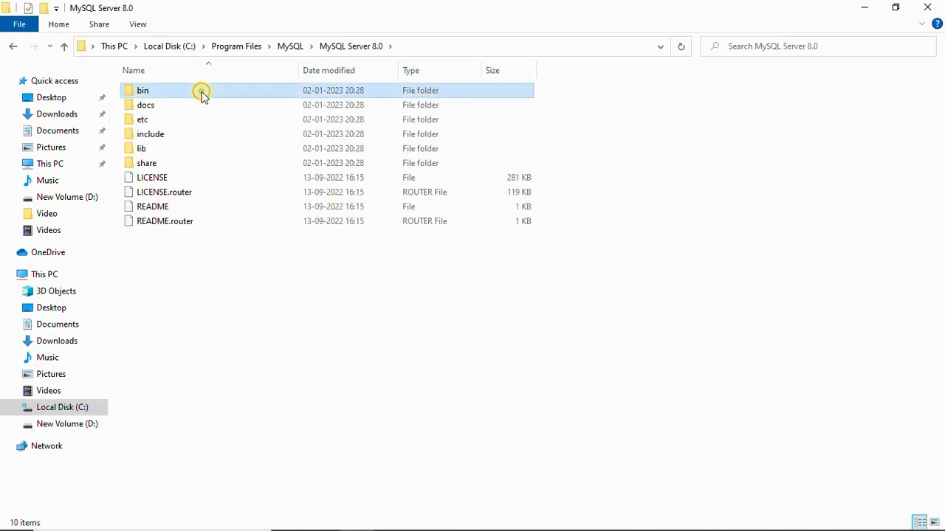
double_click(201, 94)
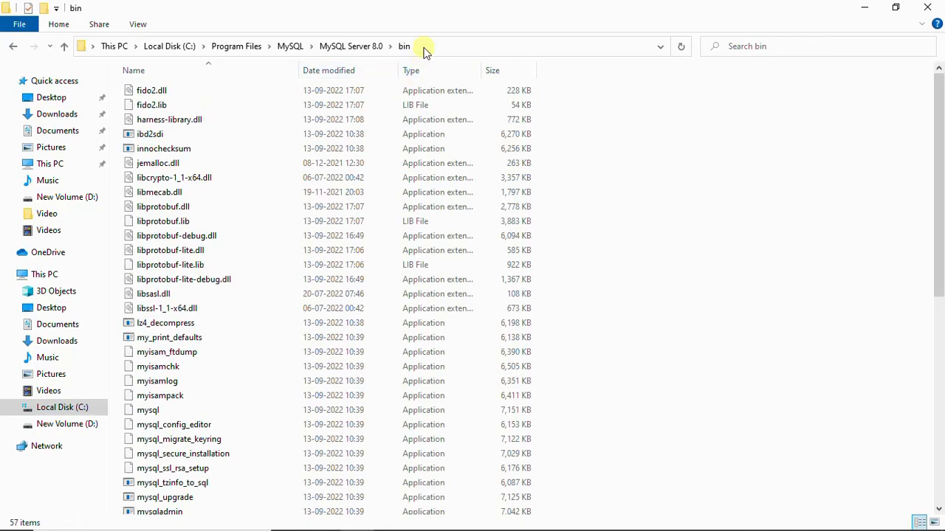
left_click(424, 48)
key("ctrl+c")
Search Windows for "envi", open the system environment variables settings and bring up the Environment Variables dialog
mouse_move(93, 512)
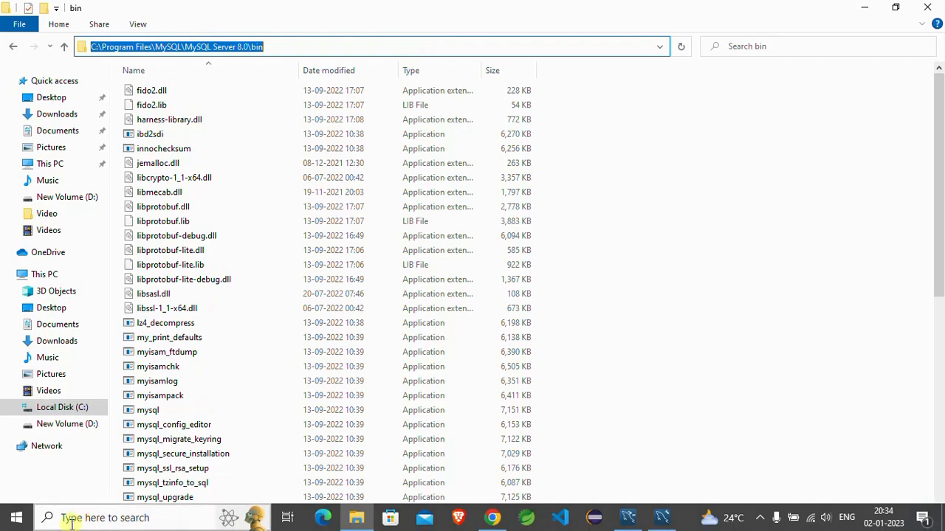
left_click(59, 517)
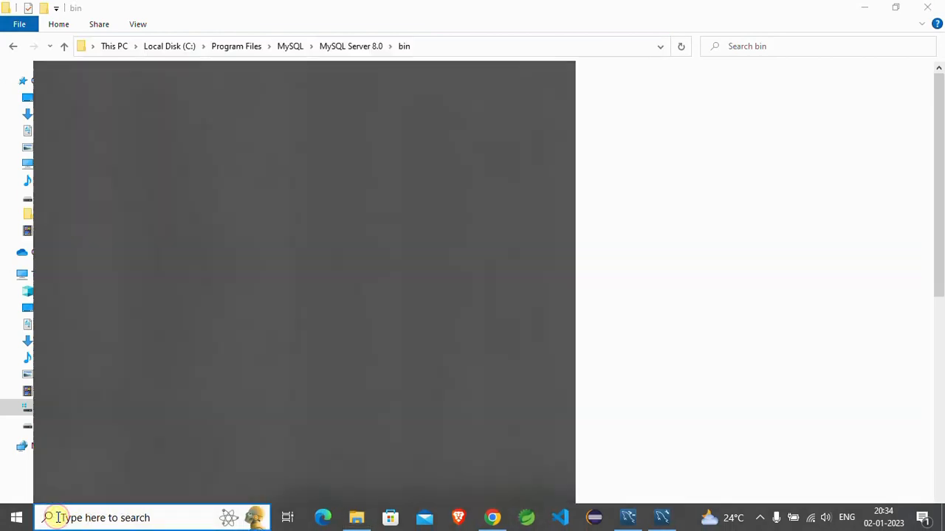
type("envi")
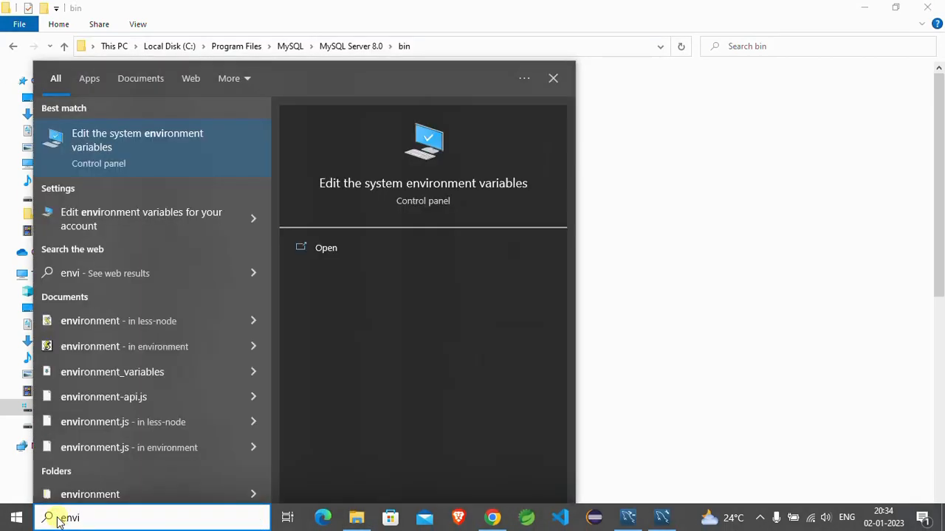
key("Return")
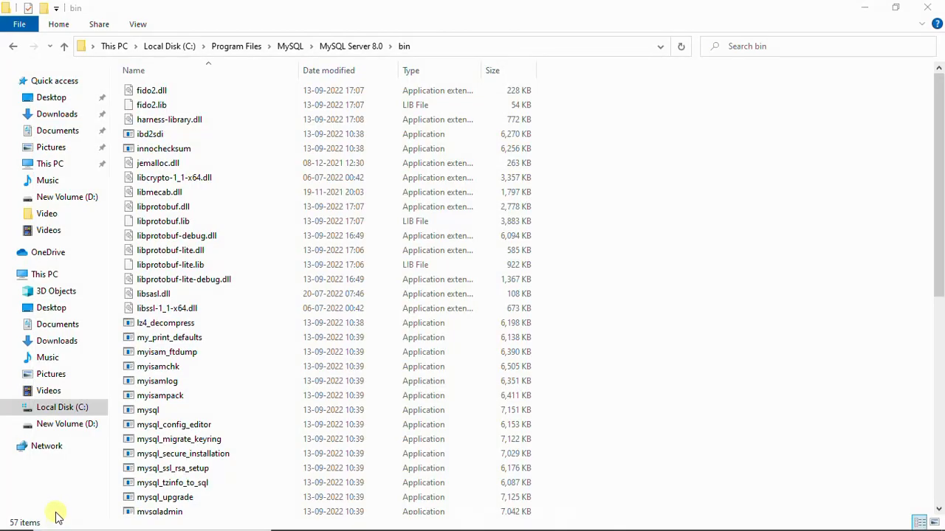
left_click(244, 288)
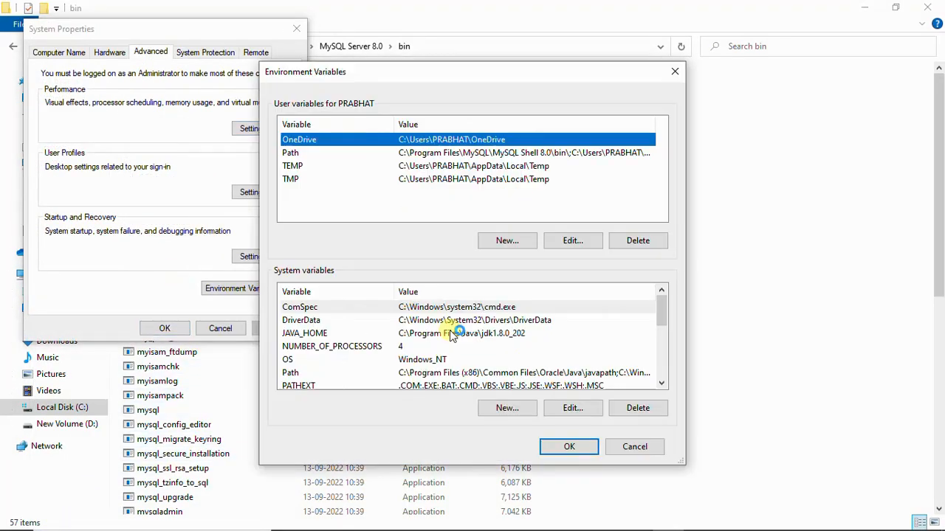
Add C:\Program Files\MySQL\MySQL Server 8.0\bin as a new entry in the system Path variable
scroll(453, 333, "down", 1)
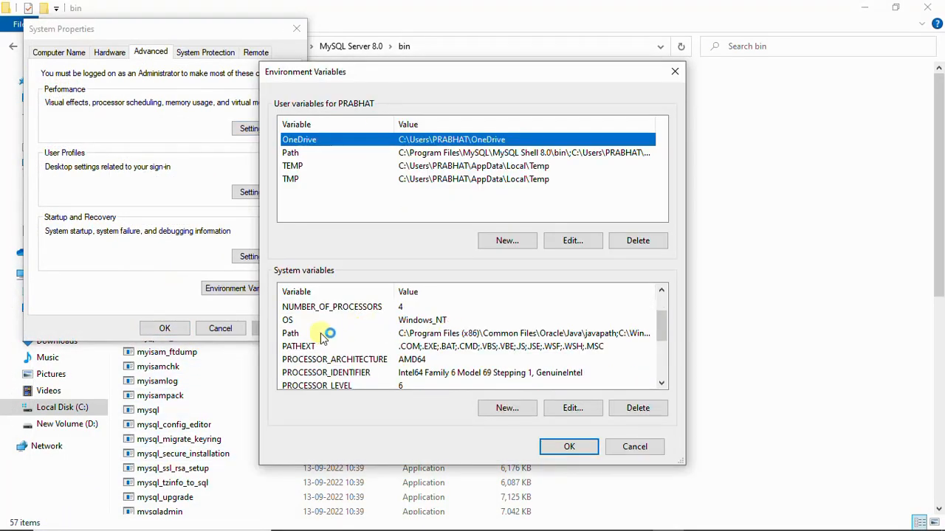
double_click(411, 339)
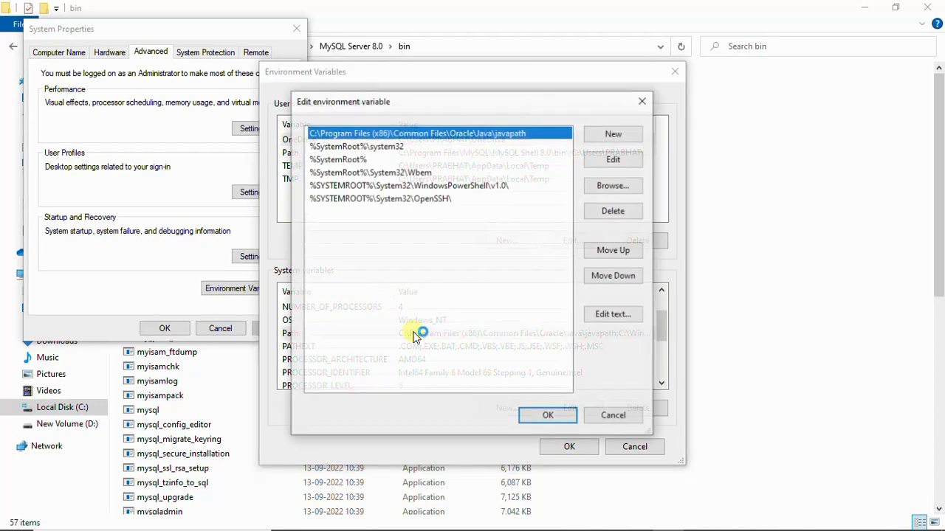
left_click(625, 134)
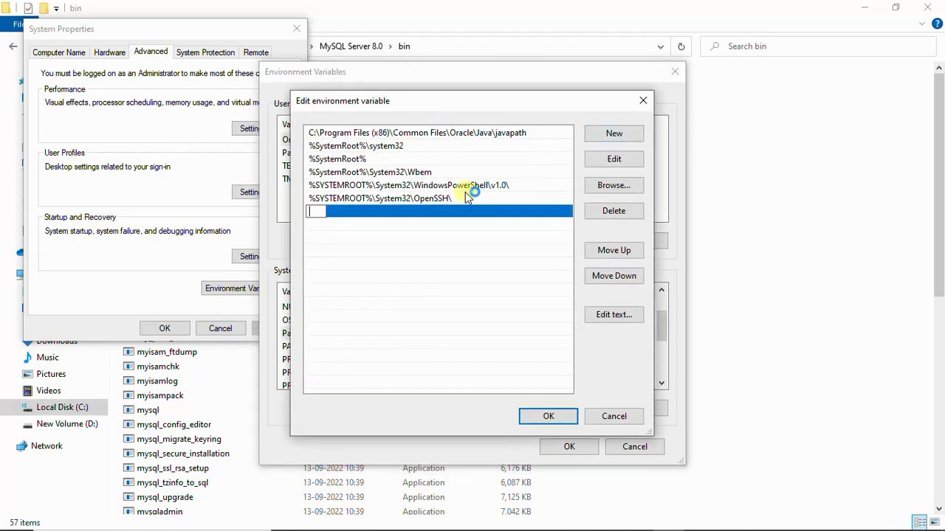
key("ctrl+v")
left_click(555, 419)
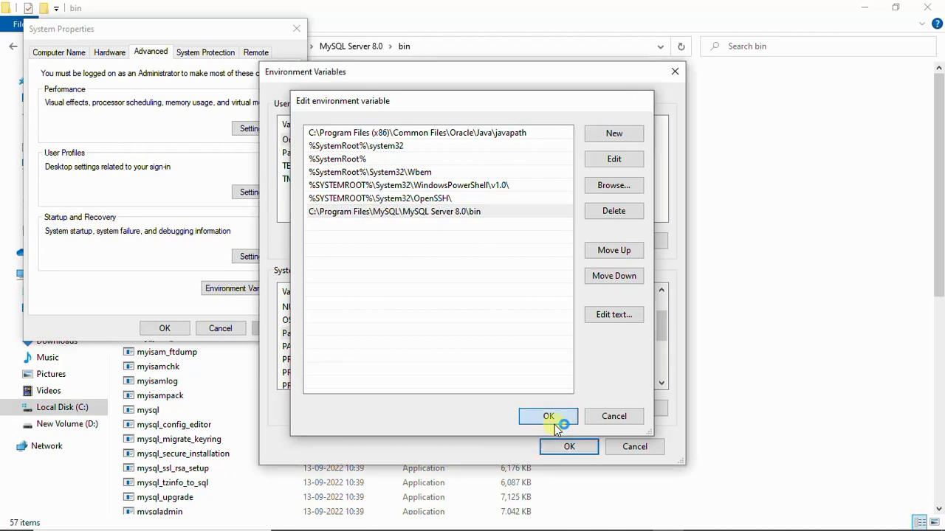
Save the Path change by confirming the Environment Variables and System Properties dialogs
left_click(561, 448)
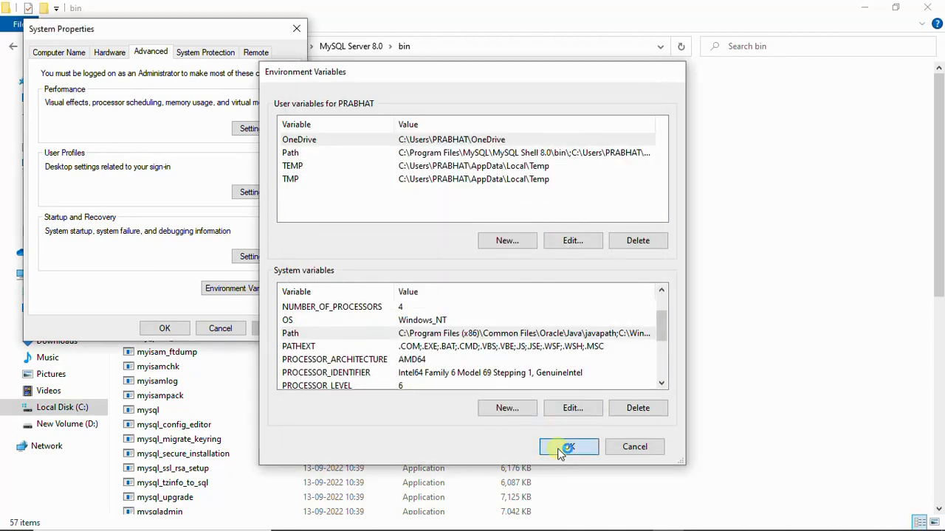
left_click(180, 329)
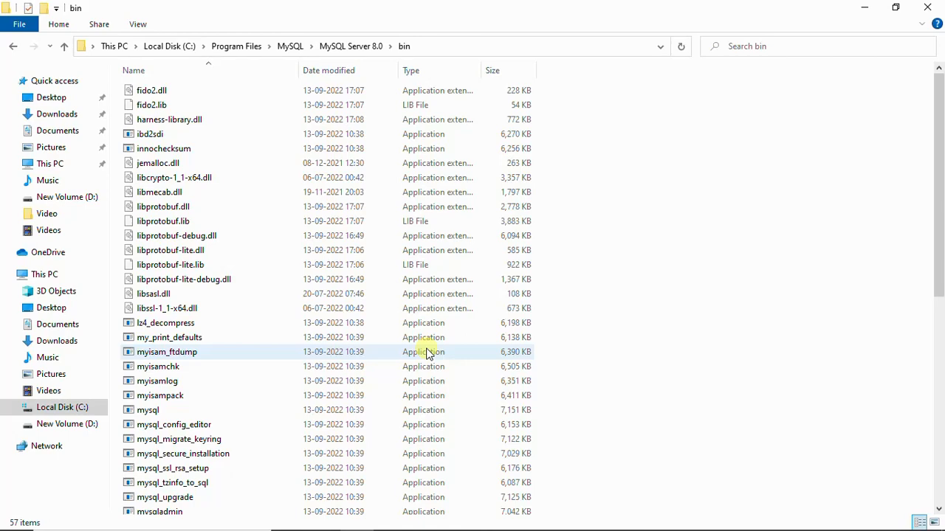
Open a Command Prompt, check the installed MySQL version with mysql --version and close the window
key("super+r")
type("cmd")
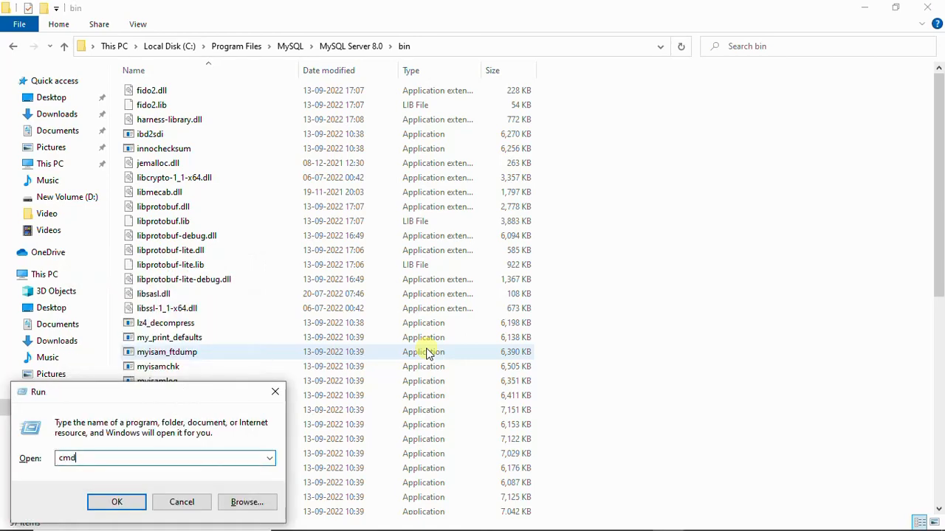
key("Return")
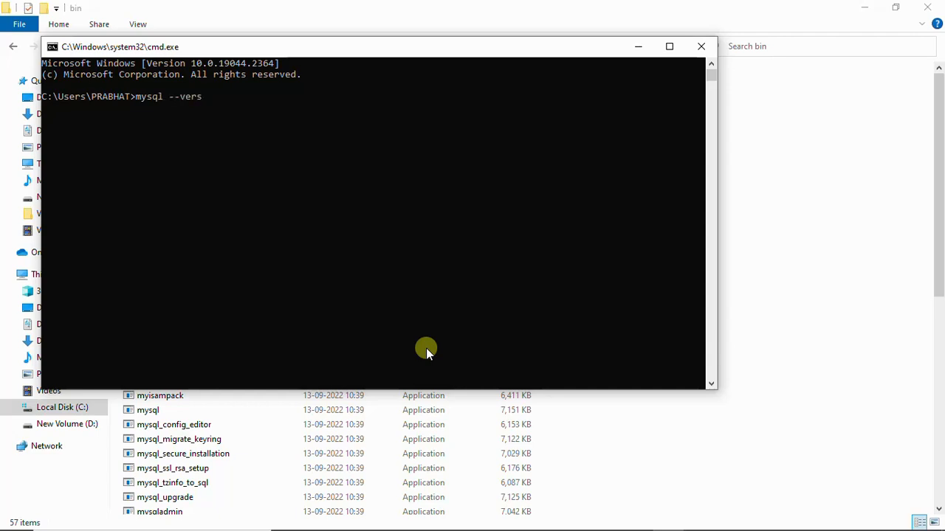
key("Return")
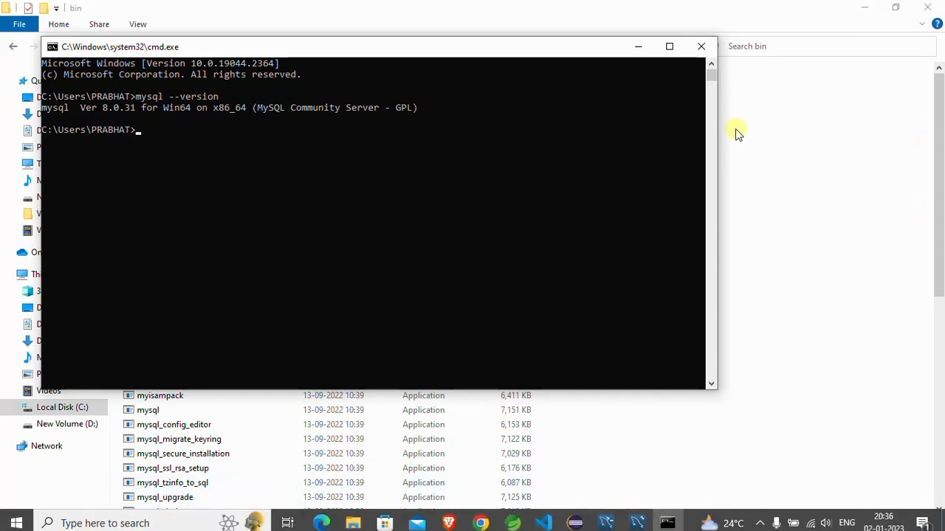
left_click(702, 47)
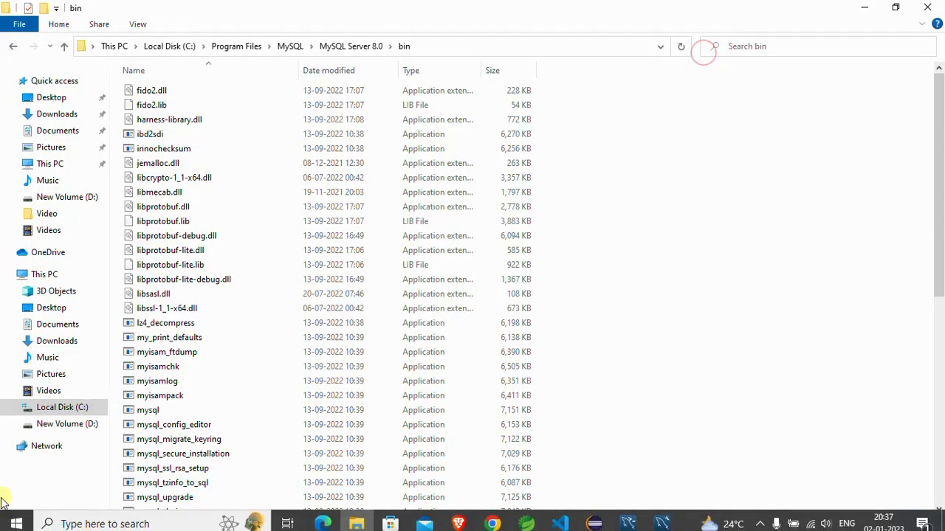
Search Windows for "comm", run Command Prompt as administrator and bring its window into focus
right_click(8, 521)
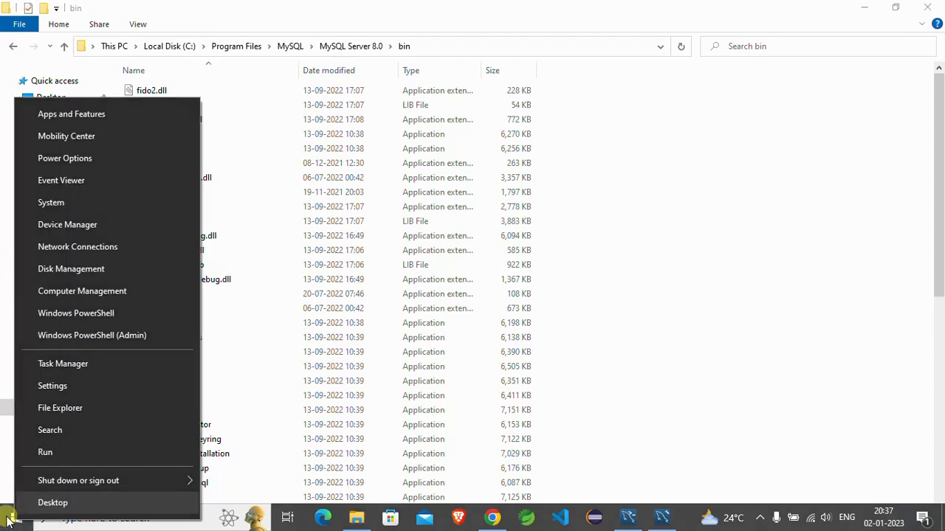
left_click(88, 520)
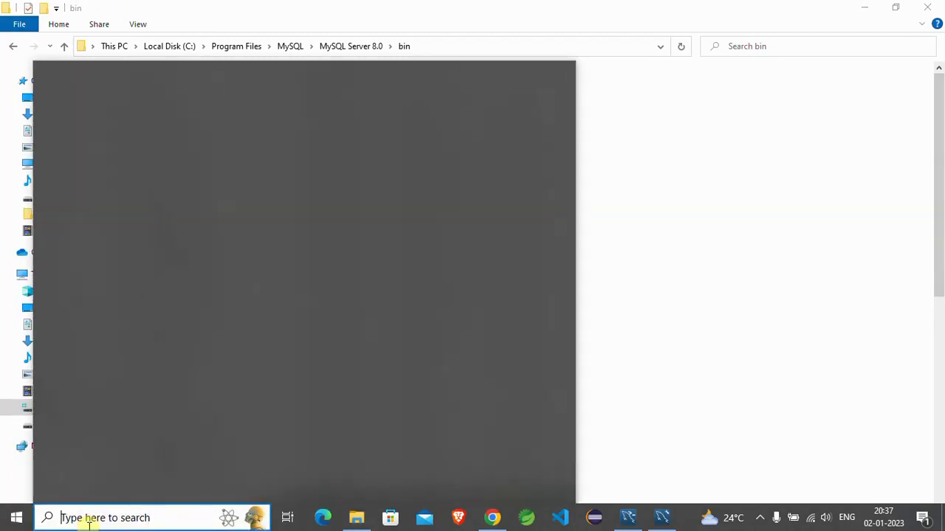
type("com")
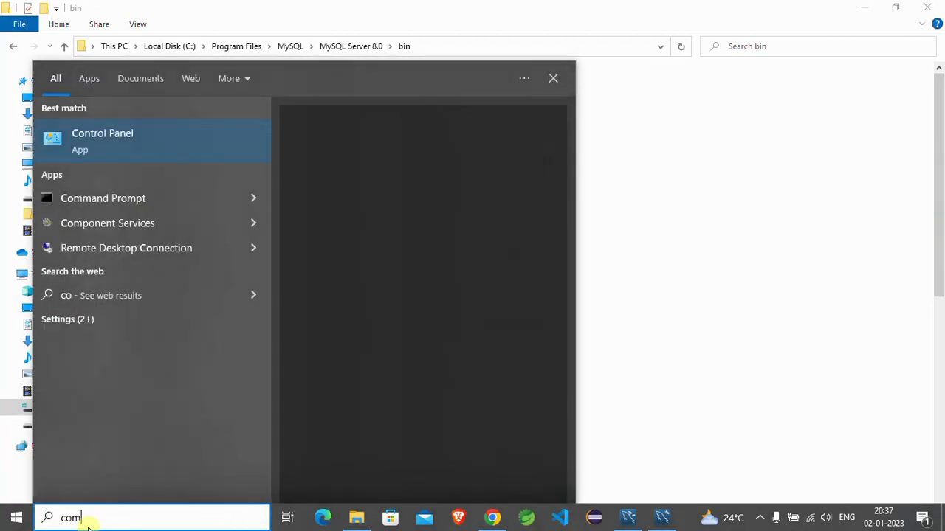
type("m")
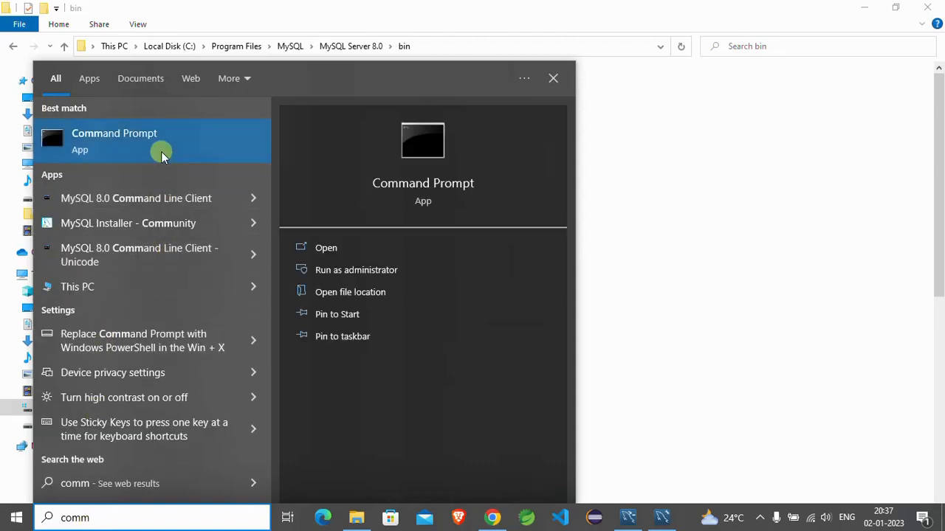
right_click(162, 155)
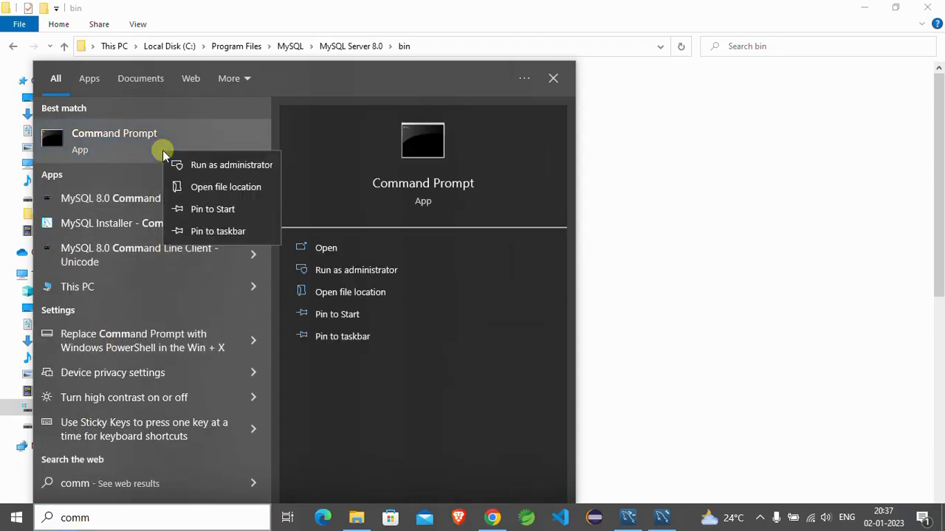
left_click(206, 166)
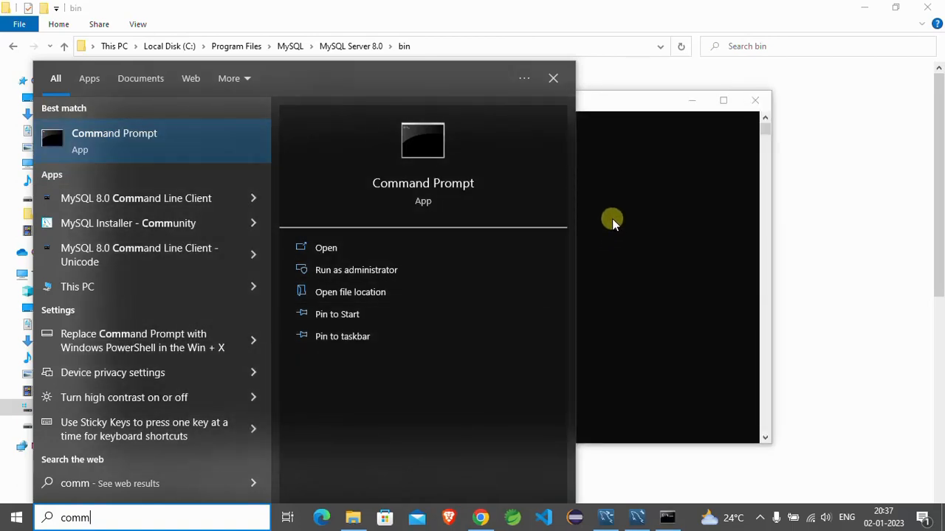
left_click(633, 181)
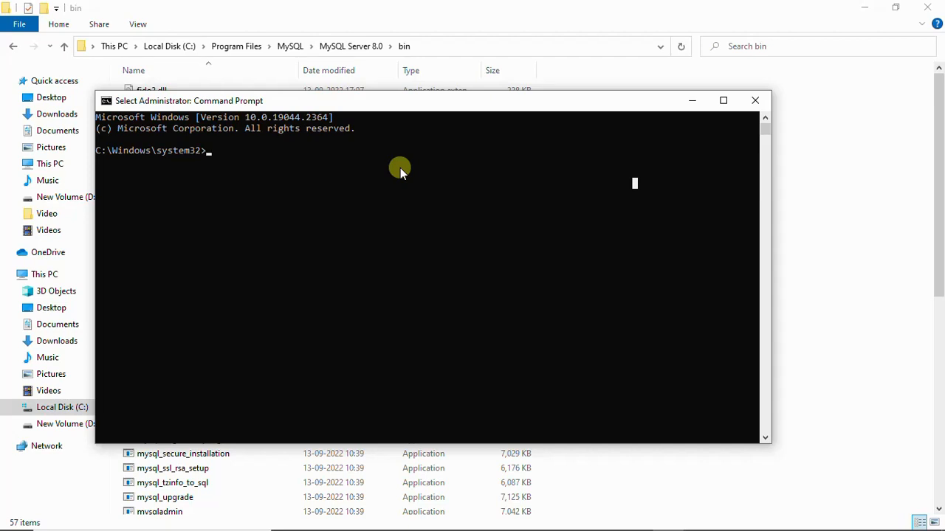
Log in to the MySQL server with mysql -u root -p and enter the root password
type("mysql ")
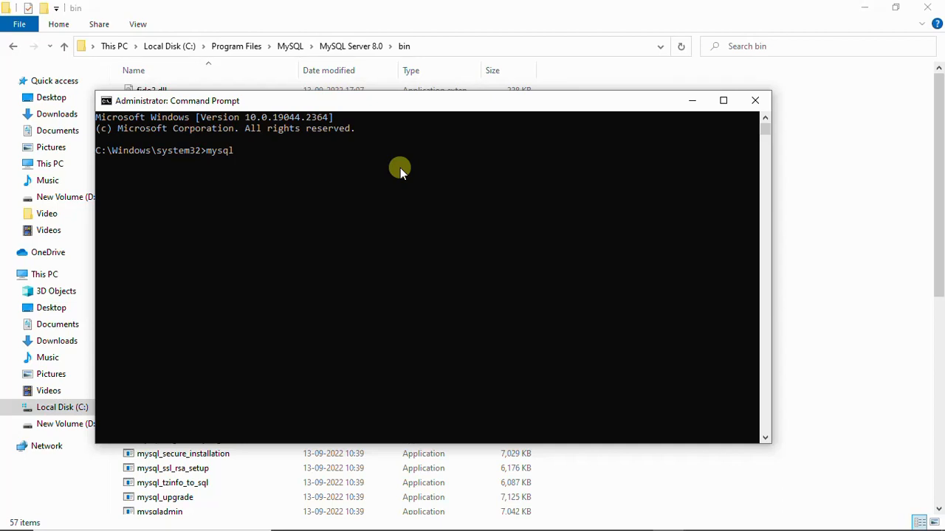
type("-u root -p")
key("Return")
type("********")
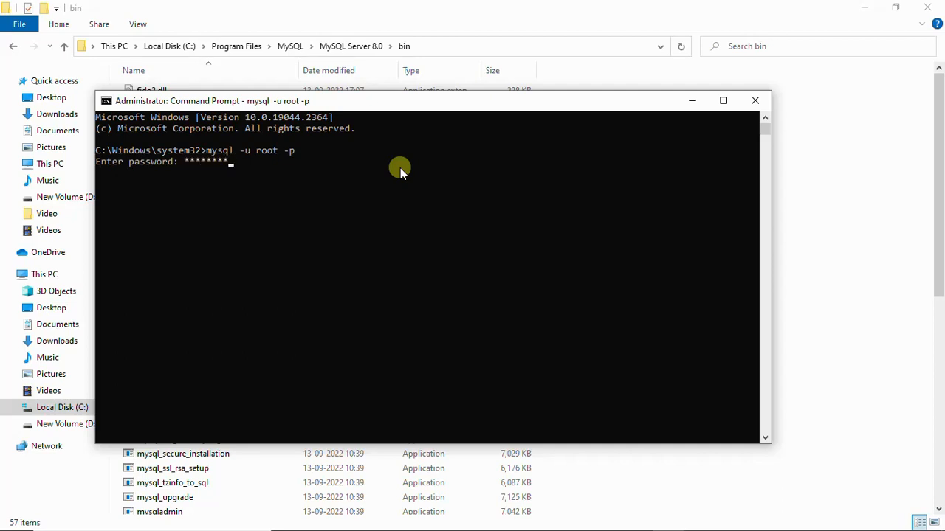
key("Return")
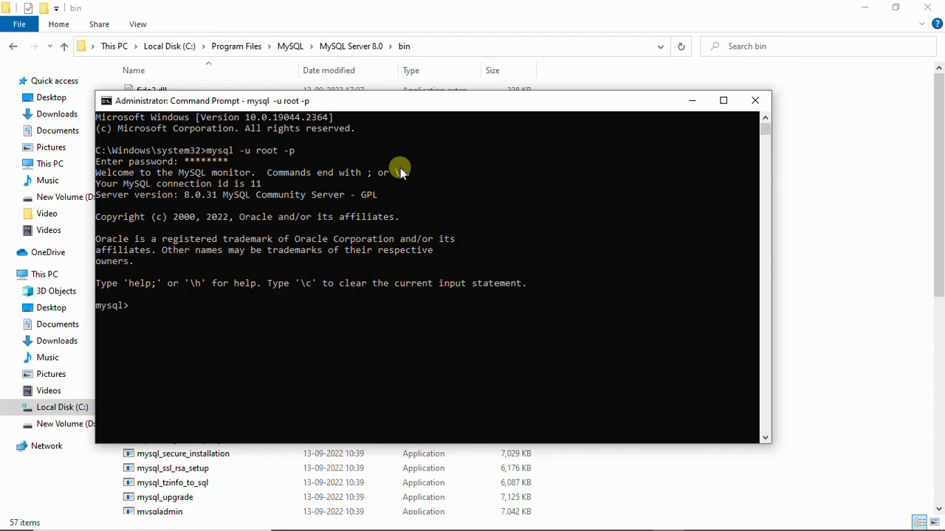
Maximize the Command Prompt window and list the server's databases with show databases;
left_click(724, 101)
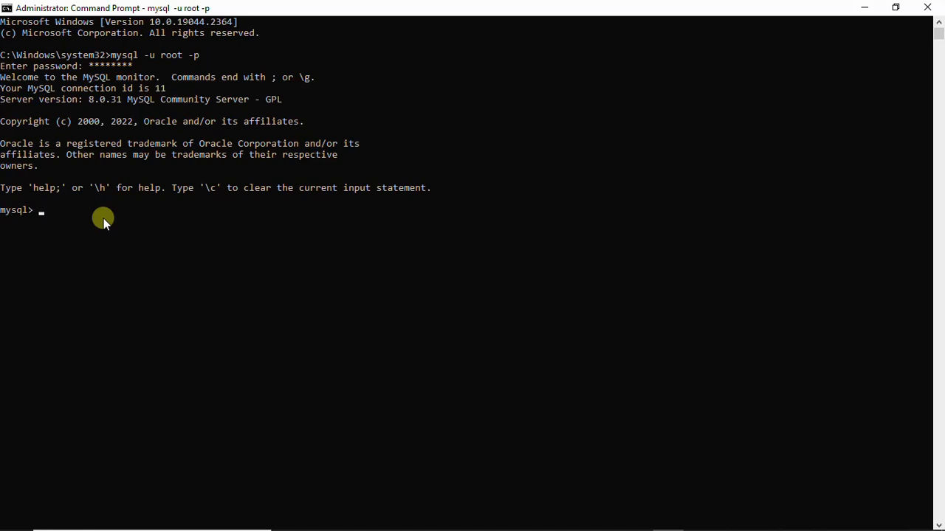
type("show databases;")
key("Return")
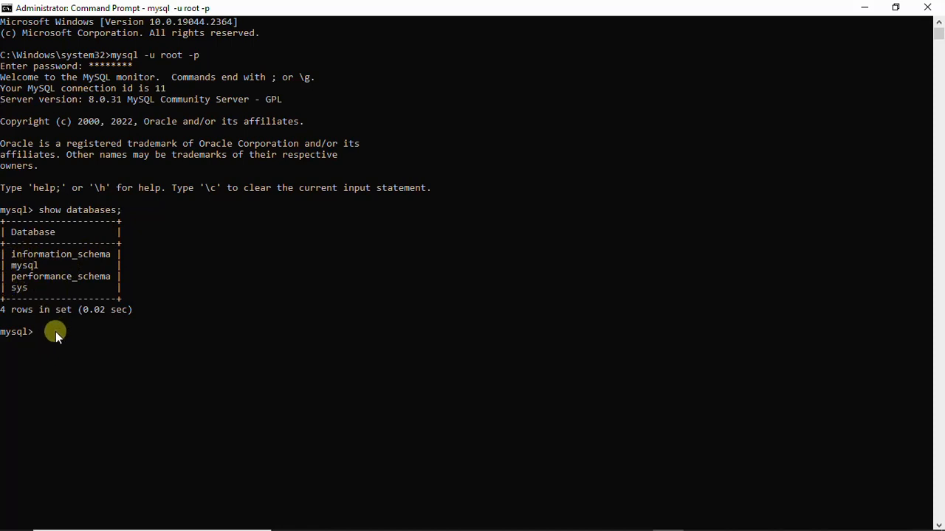
Create a database named dbname with create database dbname; and list the databases again
type("create database dbname;")
key("Return")
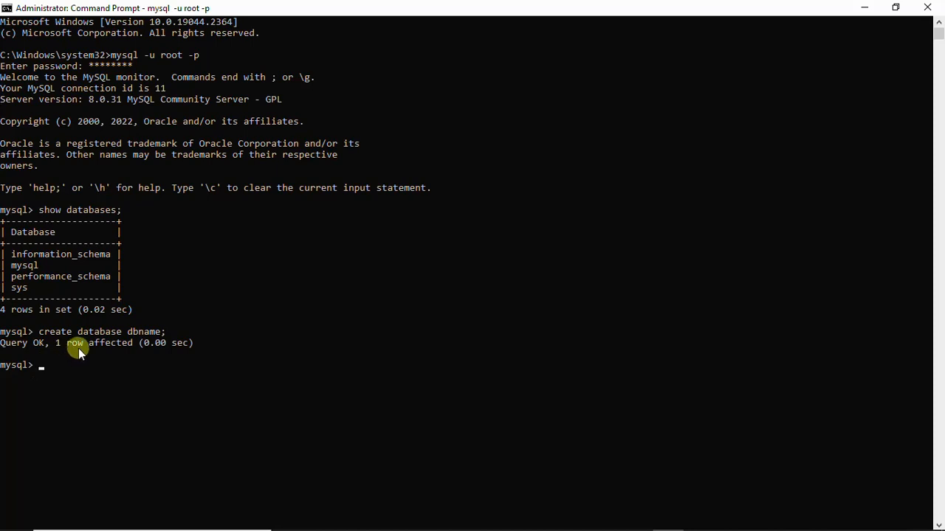
key("Up")
key("Up")
key("Return")
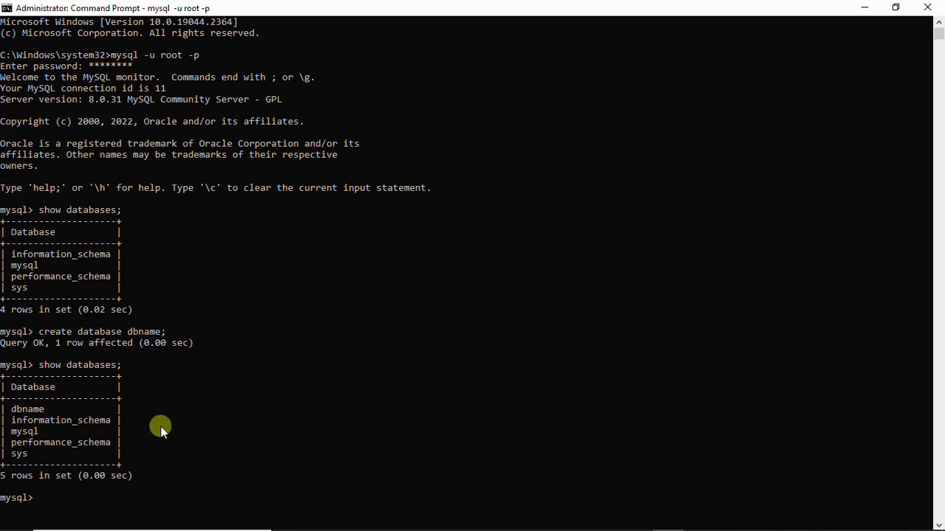
Minimize the Command Prompt, switch to MySQL Workbench and connect to Local instance MySQL80 by entering the root password
left_click(861, 8)
mouse_move(375, 525)
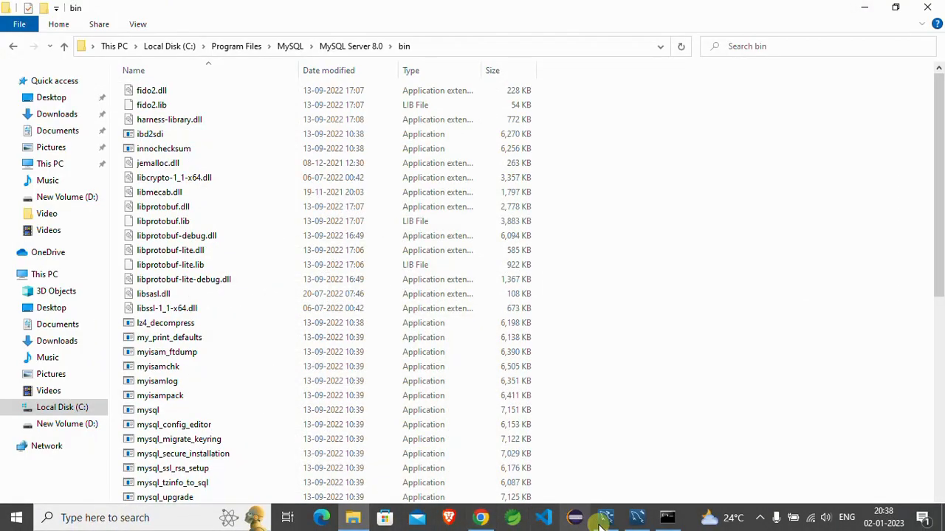
left_click(637, 519)
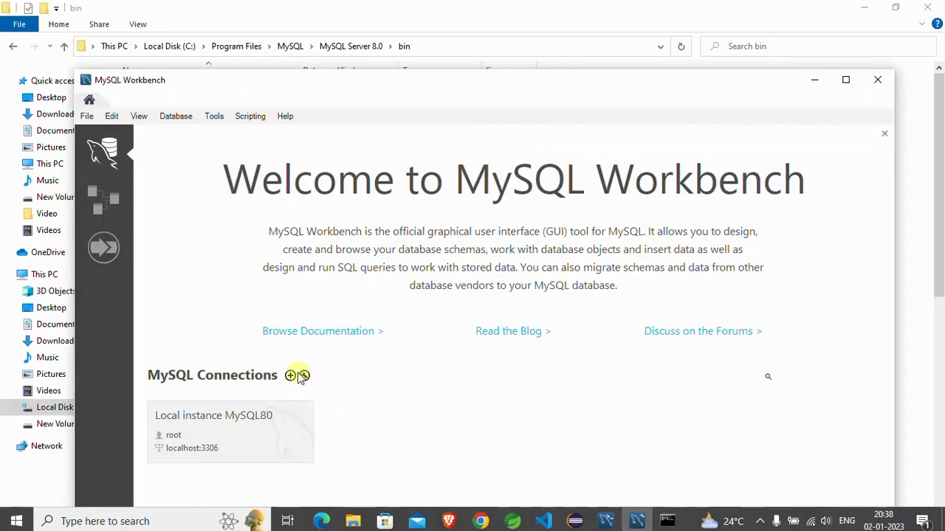
left_click(203, 424)
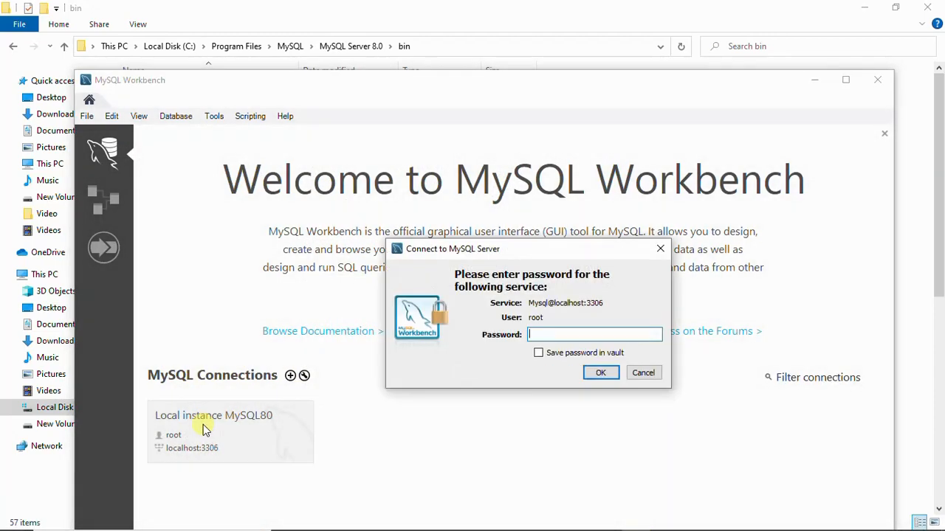
type("********")
left_click(600, 372)
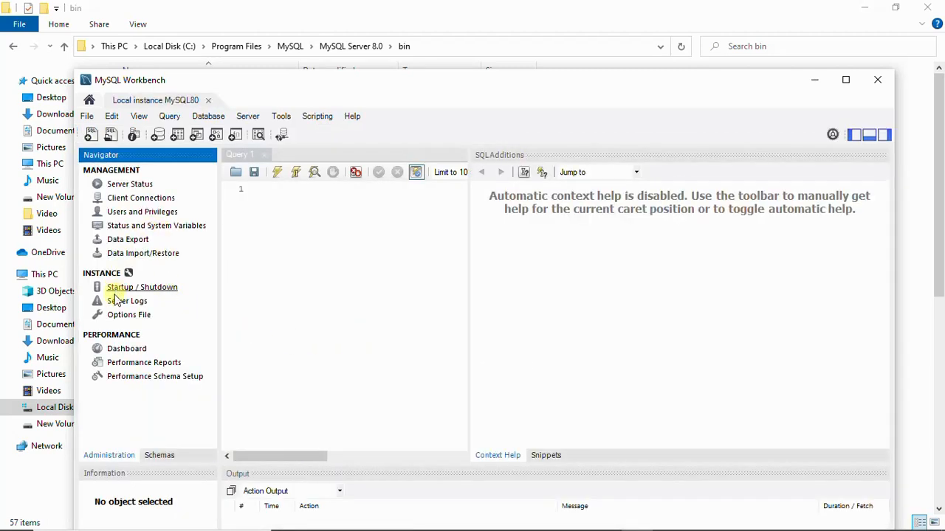
Write show databases; in the Query 1 editor, select the statement and execute it
left_click(249, 190)
type("s")
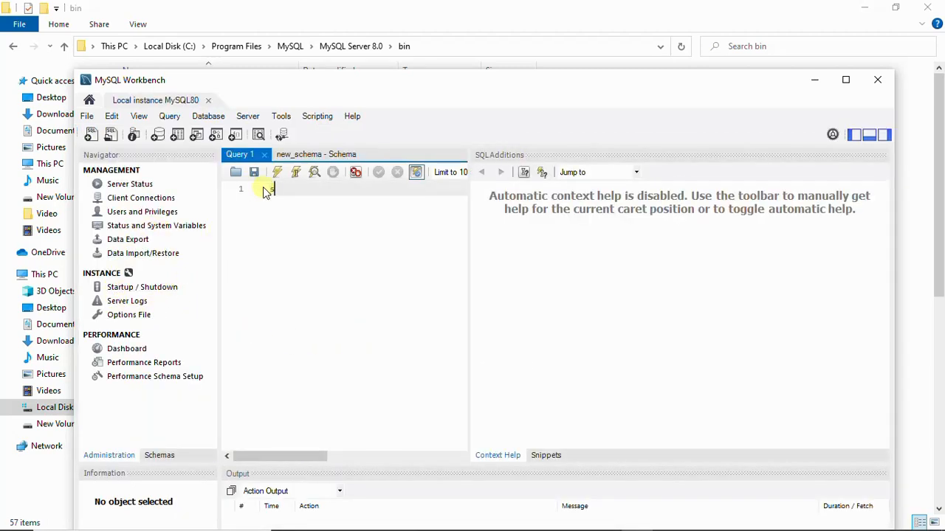
type("how databases;")
key("Return")
triple_click(289, 190)
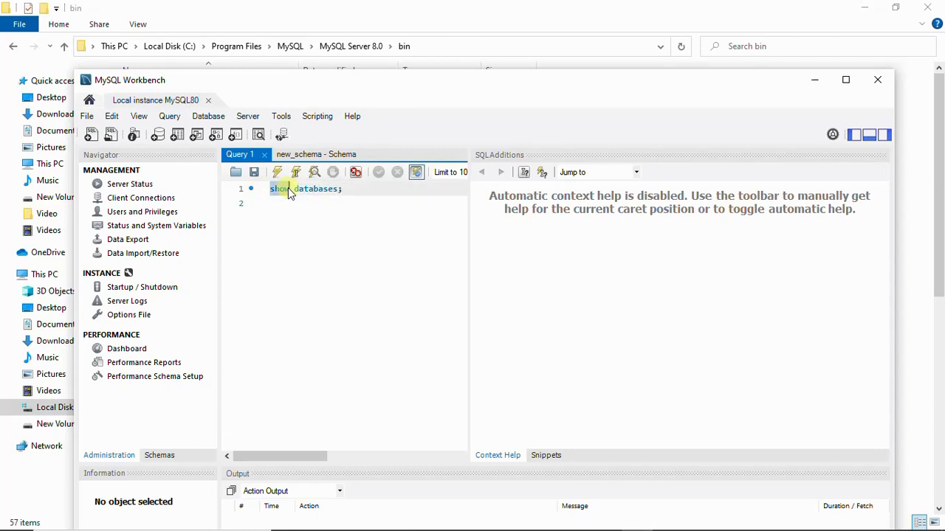
left_click(277, 173)
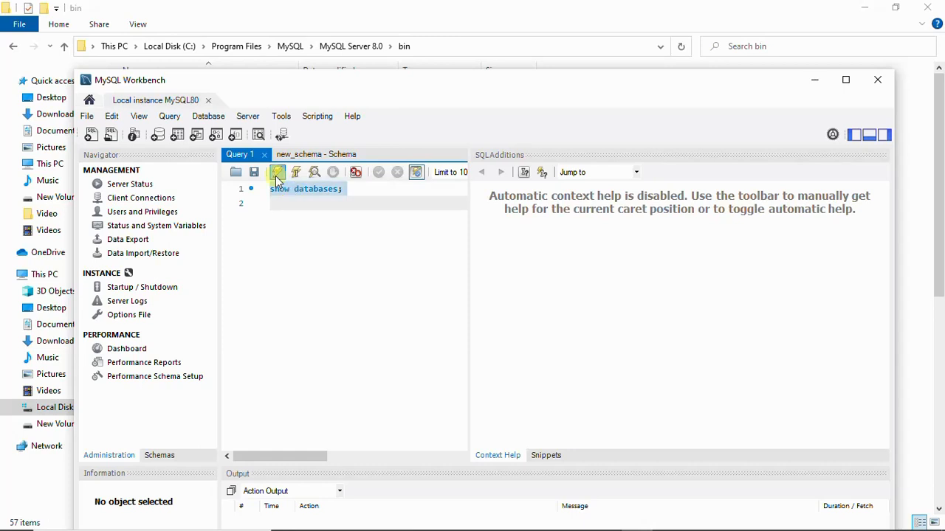